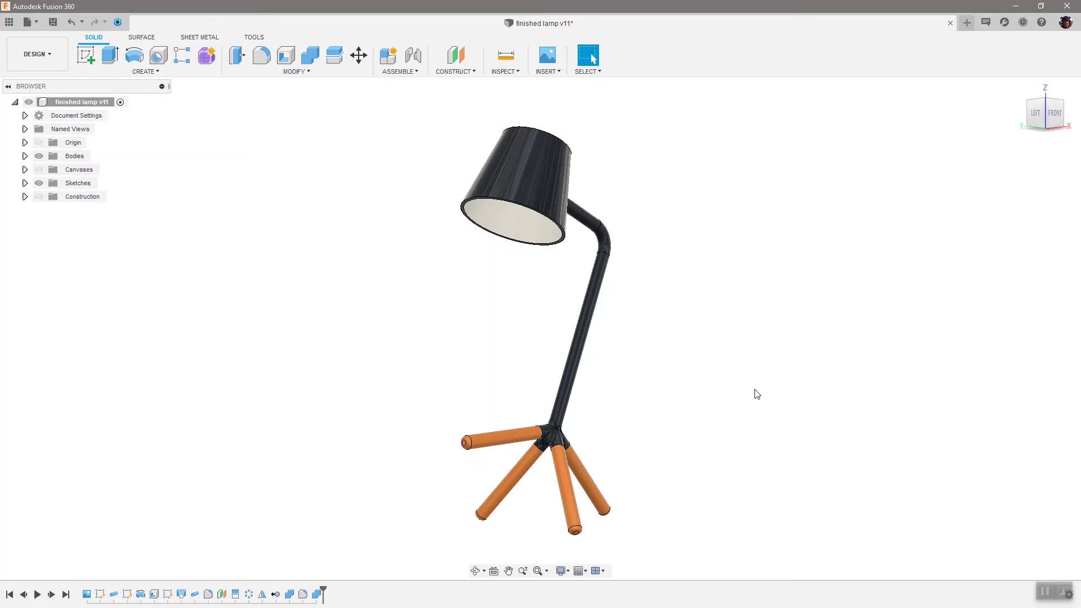
Step: Examine the finished lamp model from the front and at an angle, and locate background image.png in the Concept Design folder
left_click(1054, 115)
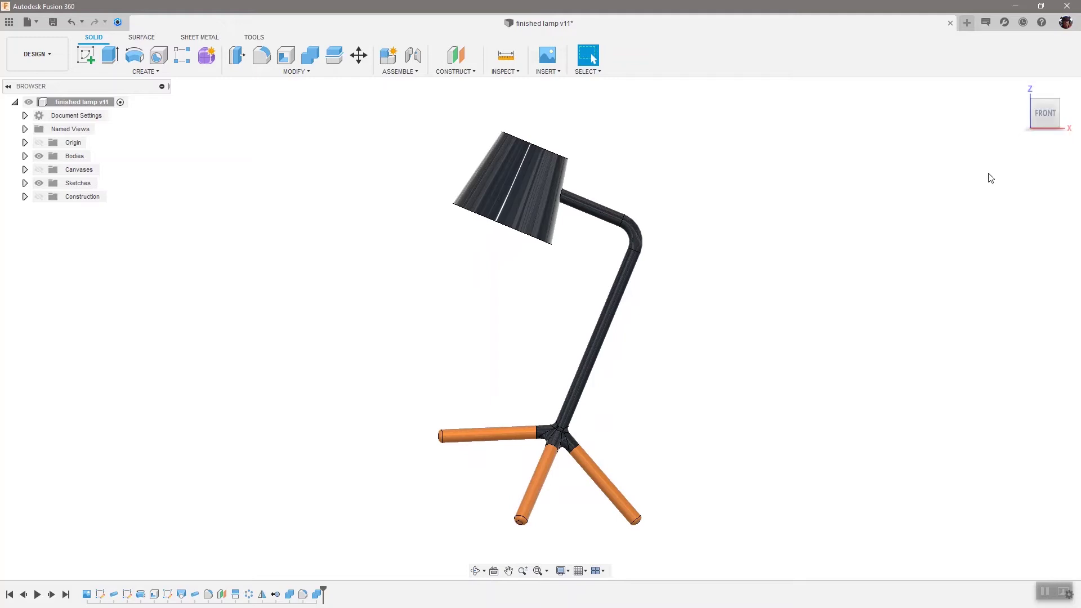
mouse_move(990, 178)
middle_mouse_down("shift")
mouse_move(1058, 200)
mouse_move(1036, 275)
mouse_move(1042, 222)
mouse_move(931, 205)
middle_mouse_up("shift")
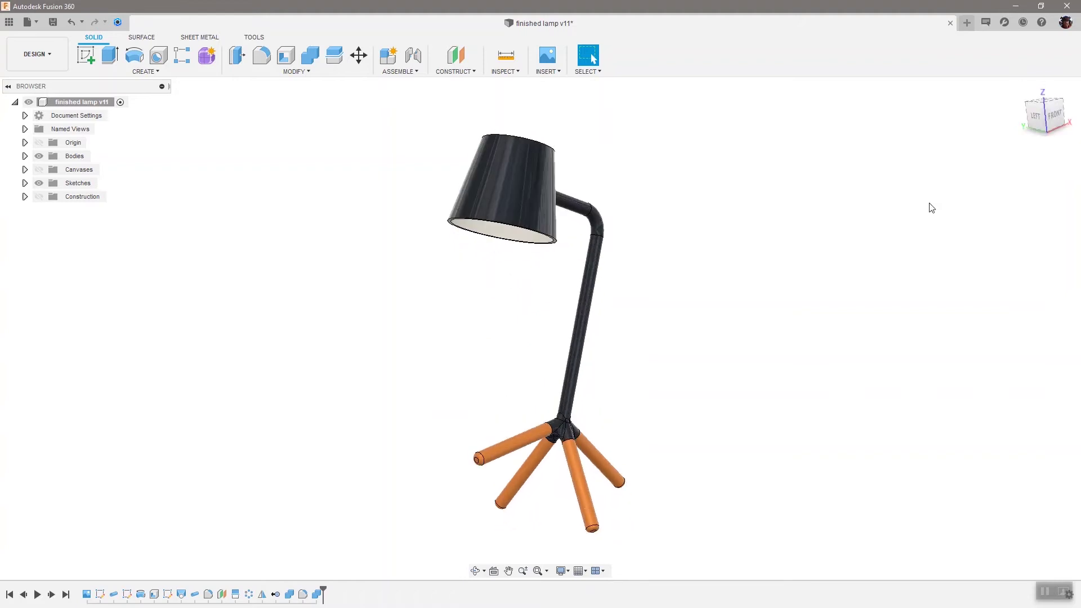
left_click(1042, 117)
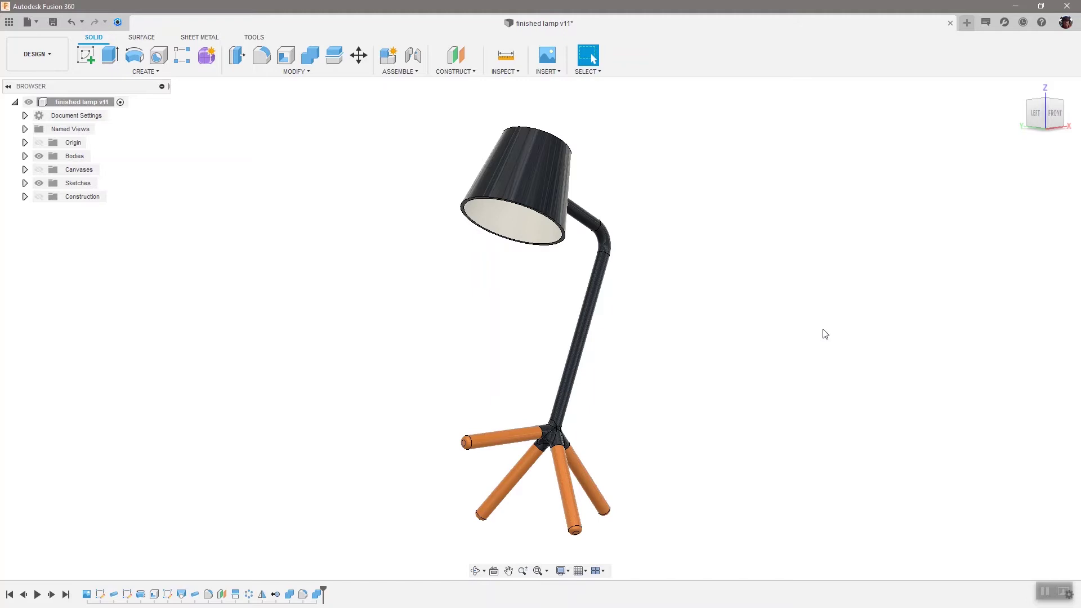
left_click(9, 22)
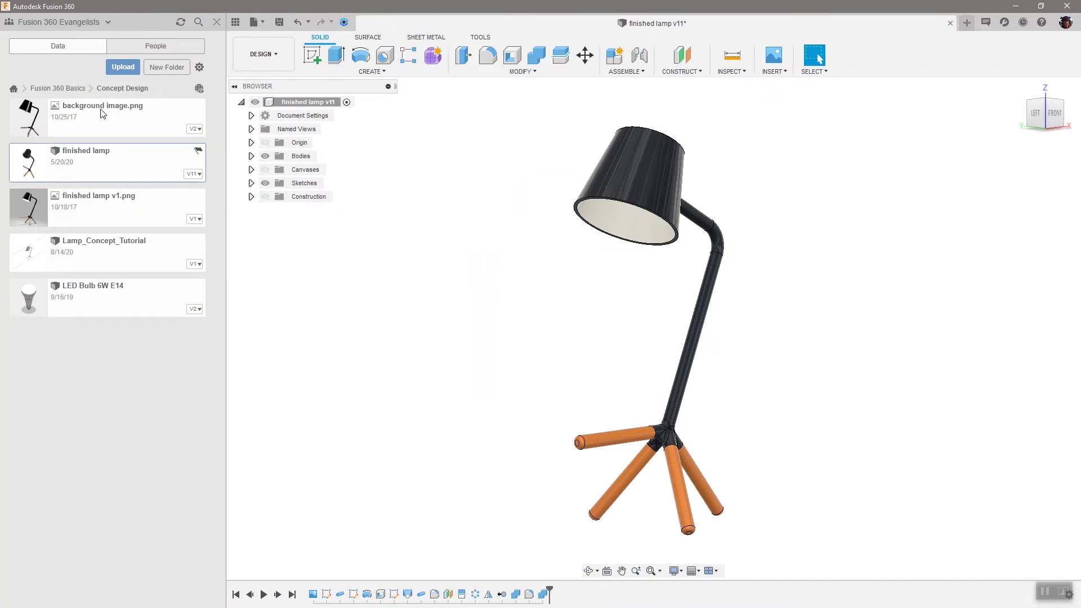
left_click(103, 114)
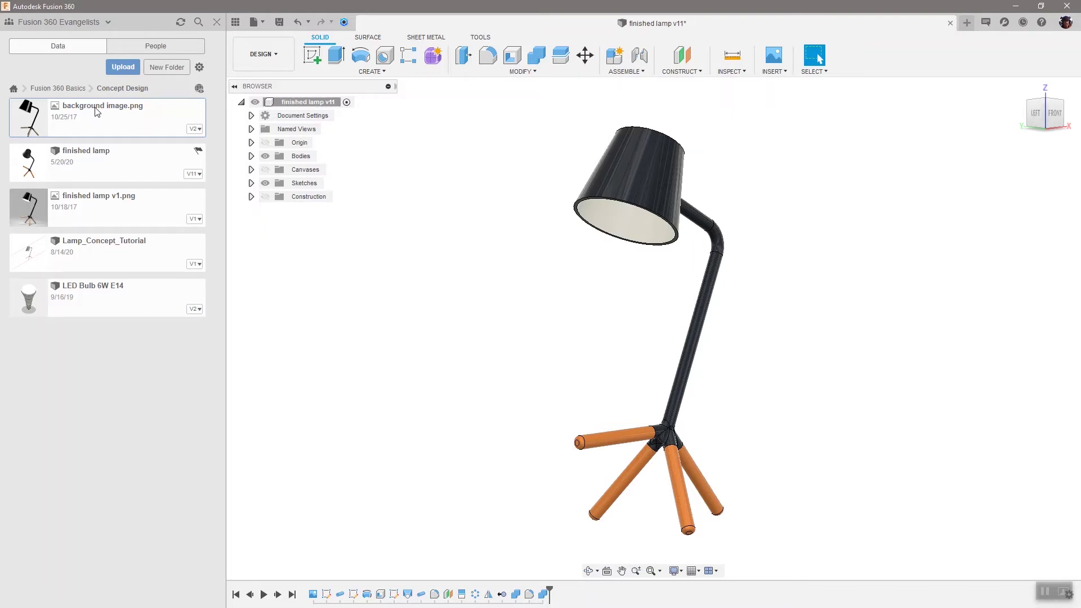
left_click(216, 26)
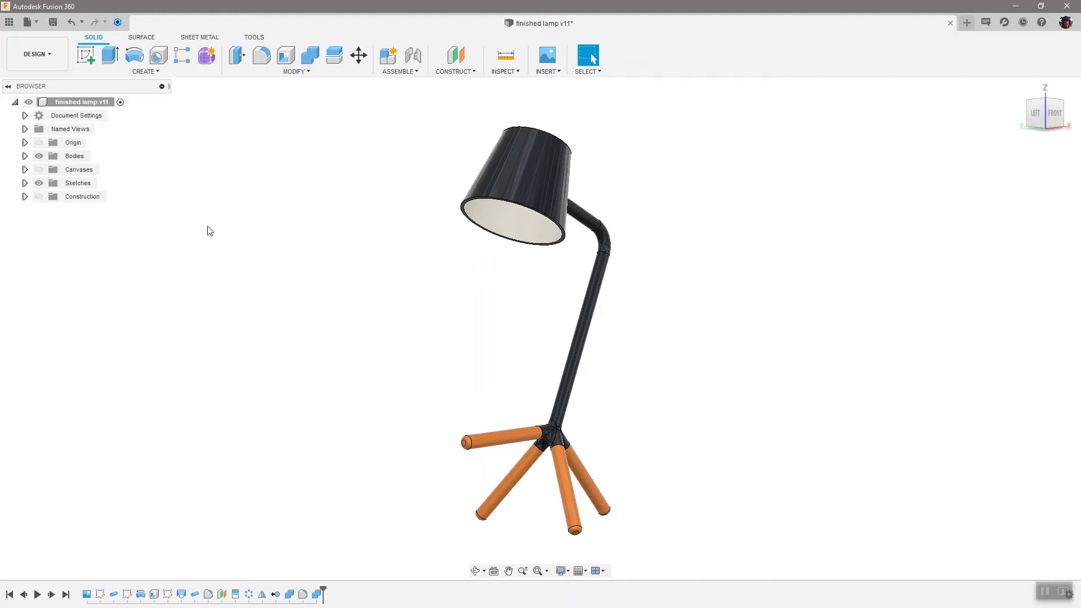
Step: Close the finished lamp design to work in an empty untitled document
left_click(950, 23)
left_click(537, 327)
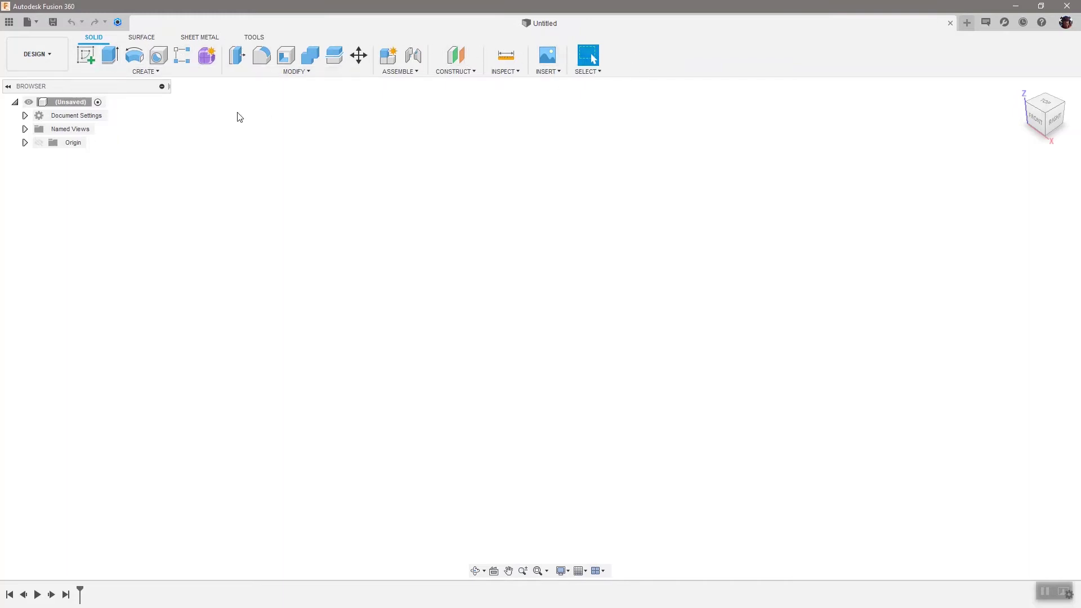
left_click(155, 71)
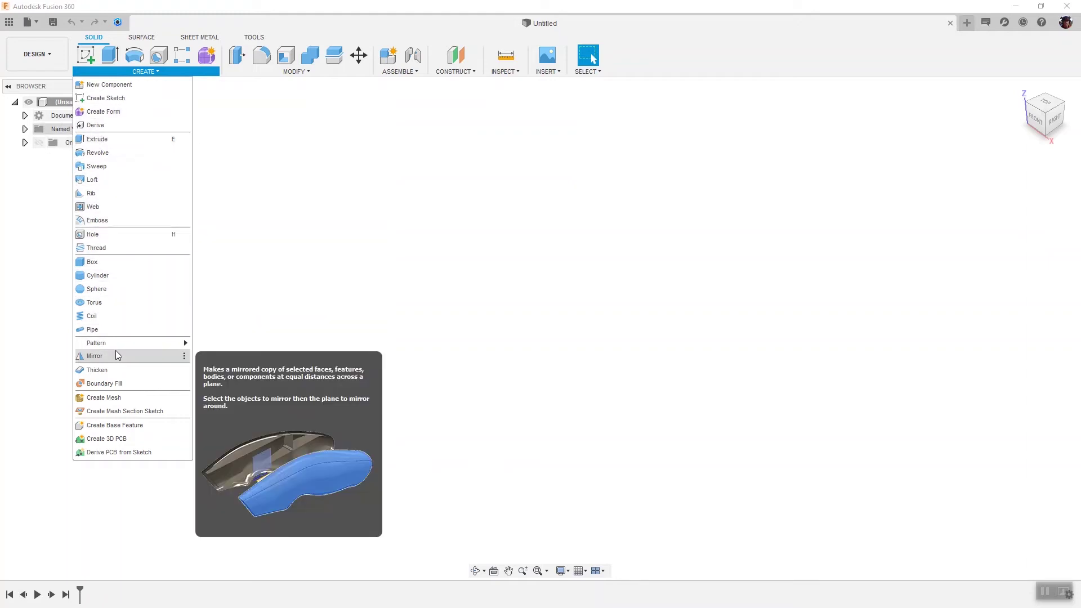
left_click(282, 72)
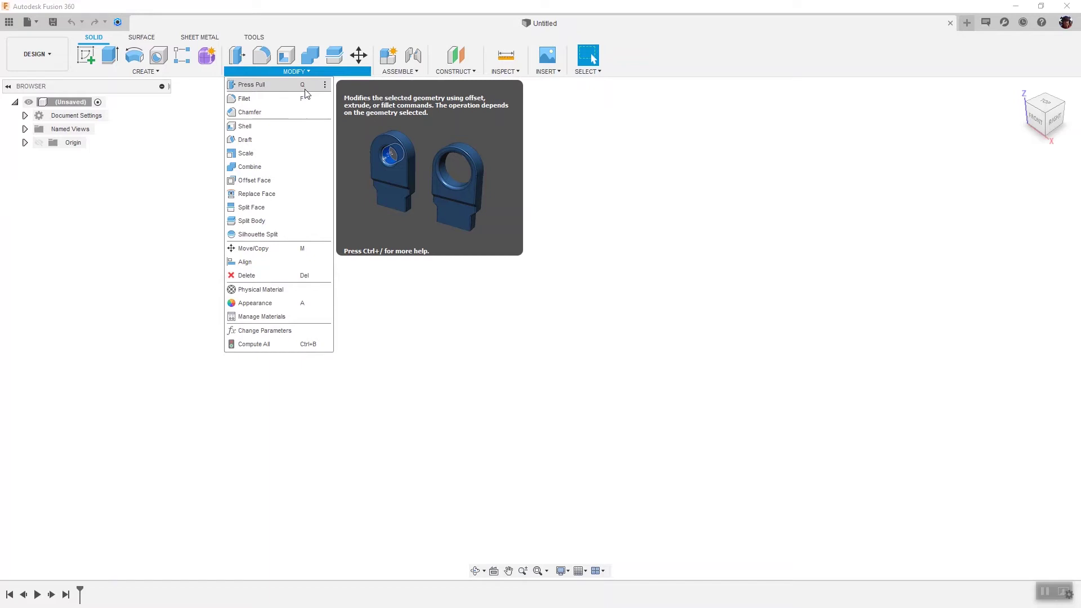
left_click(606, 203)
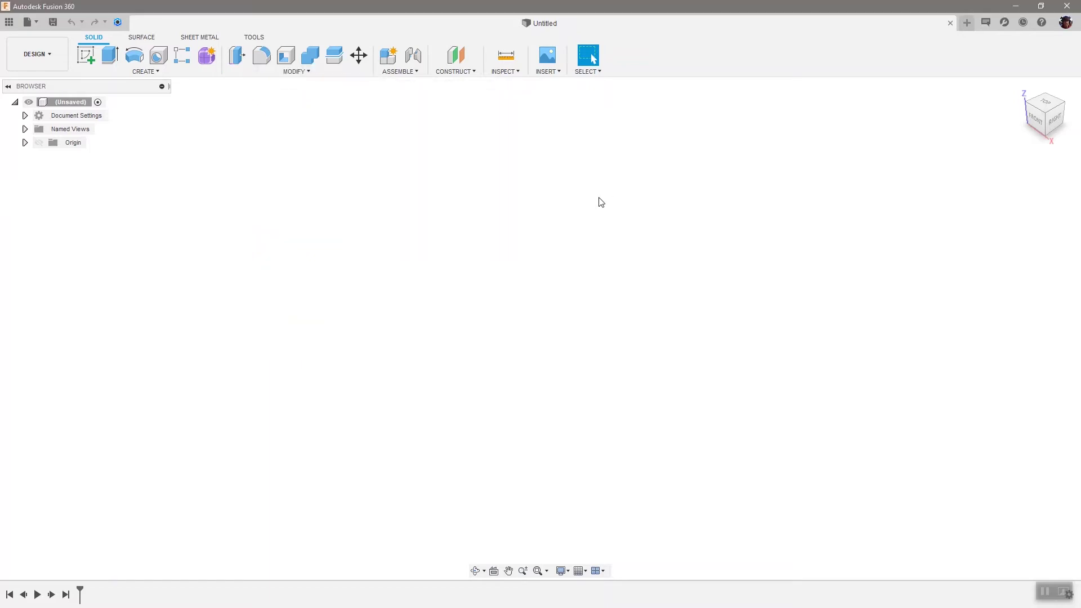
right_click(601, 202)
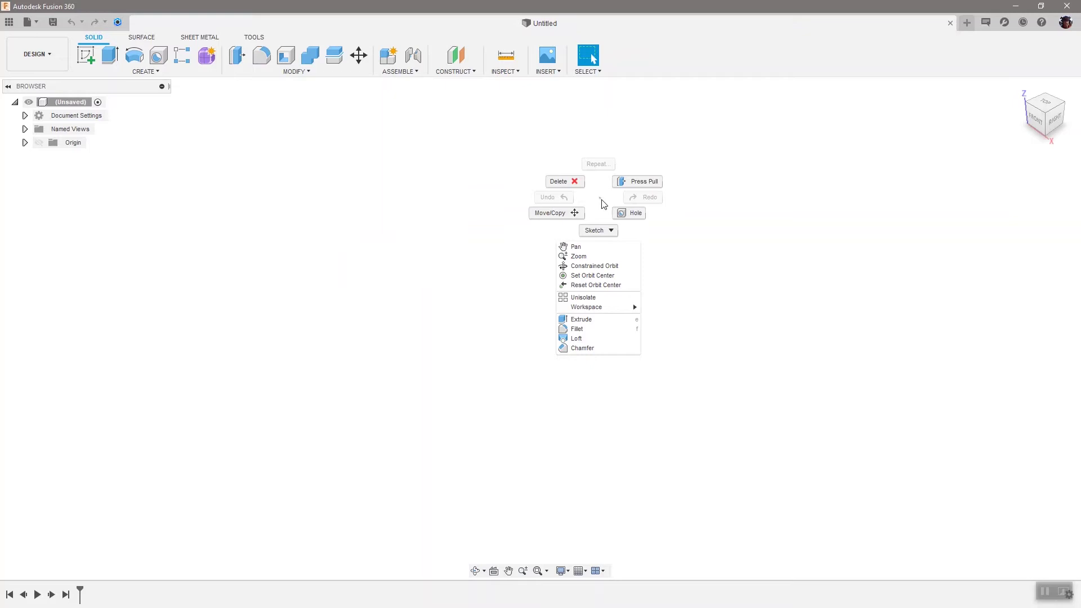
left_click(602, 200)
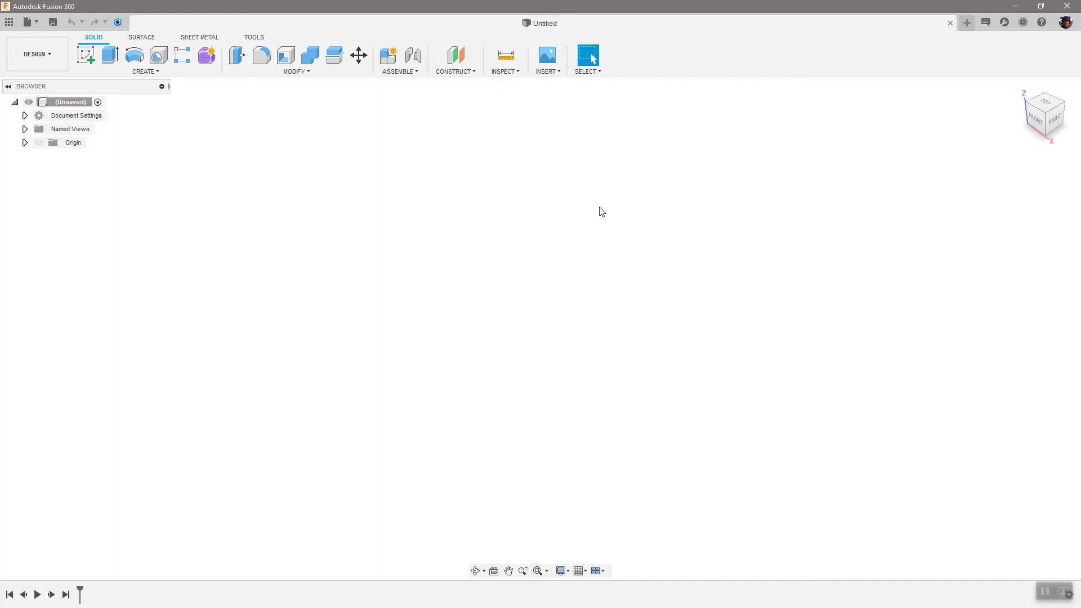
left_click(144, 72)
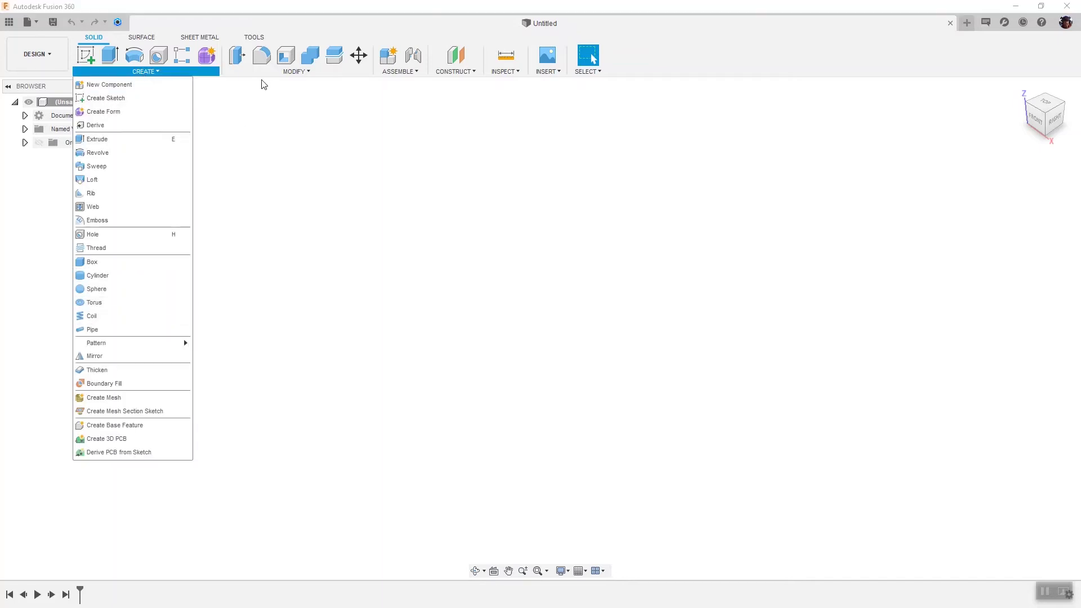
left_click(286, 73)
left_click(390, 74)
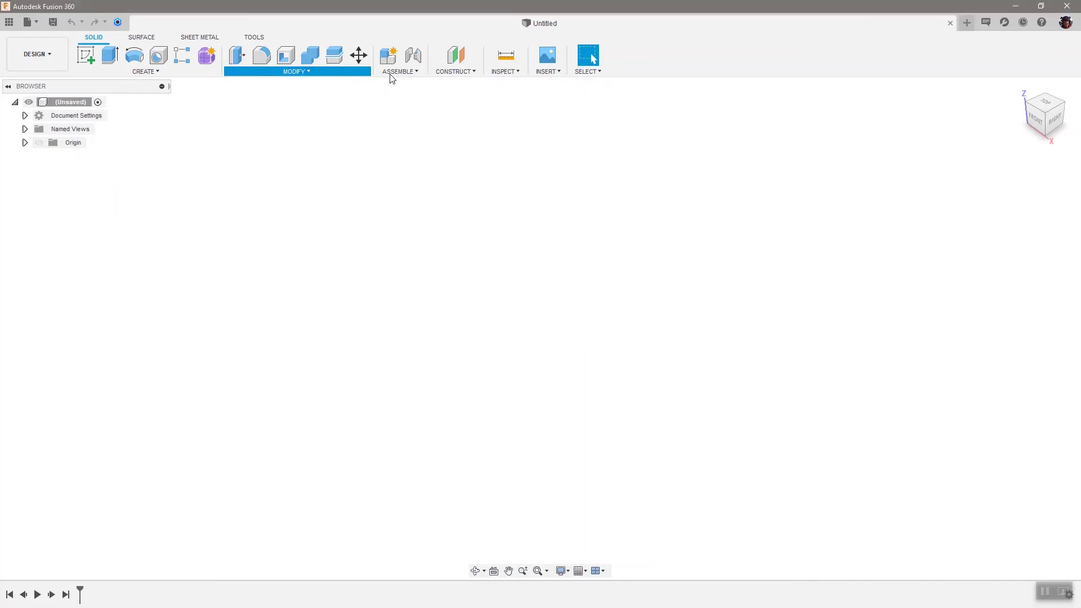
left_click(392, 77)
left_click(648, 240)
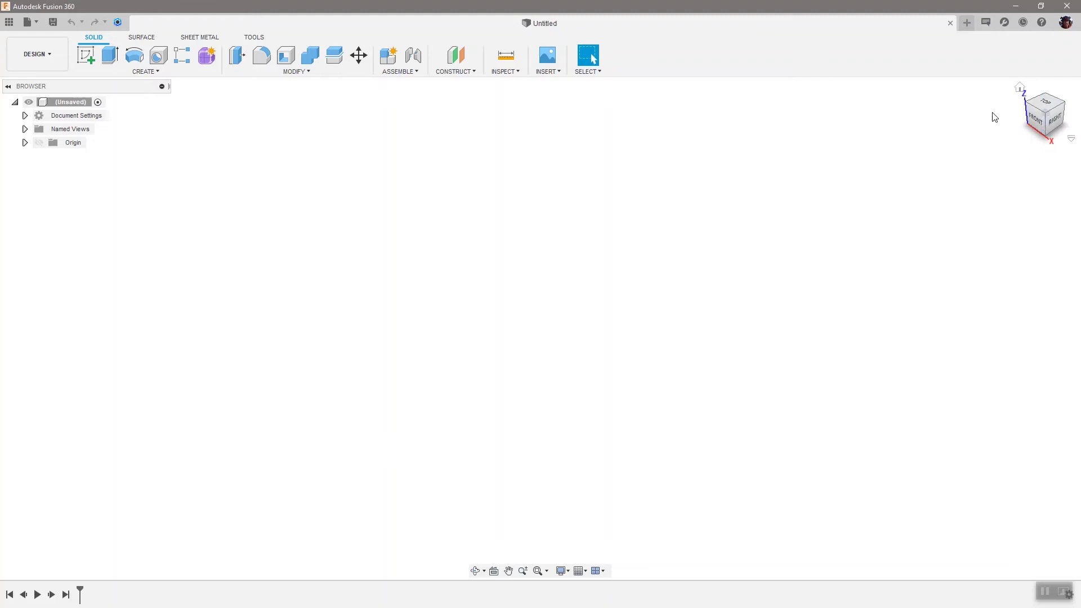
left_click(1033, 120)
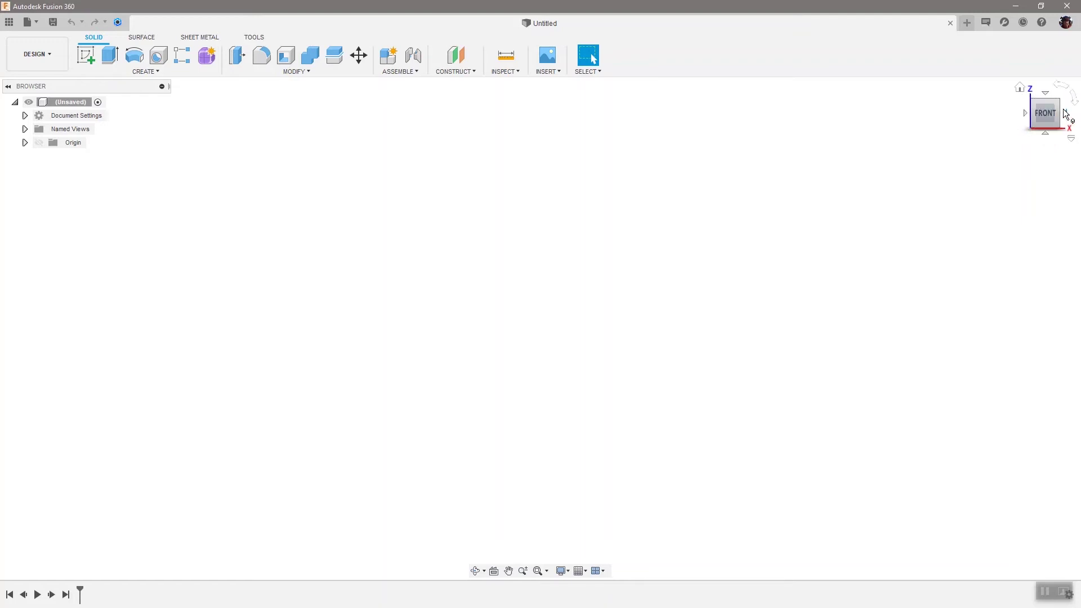
left_click(1067, 115)
left_click(1046, 92)
left_click(1018, 88)
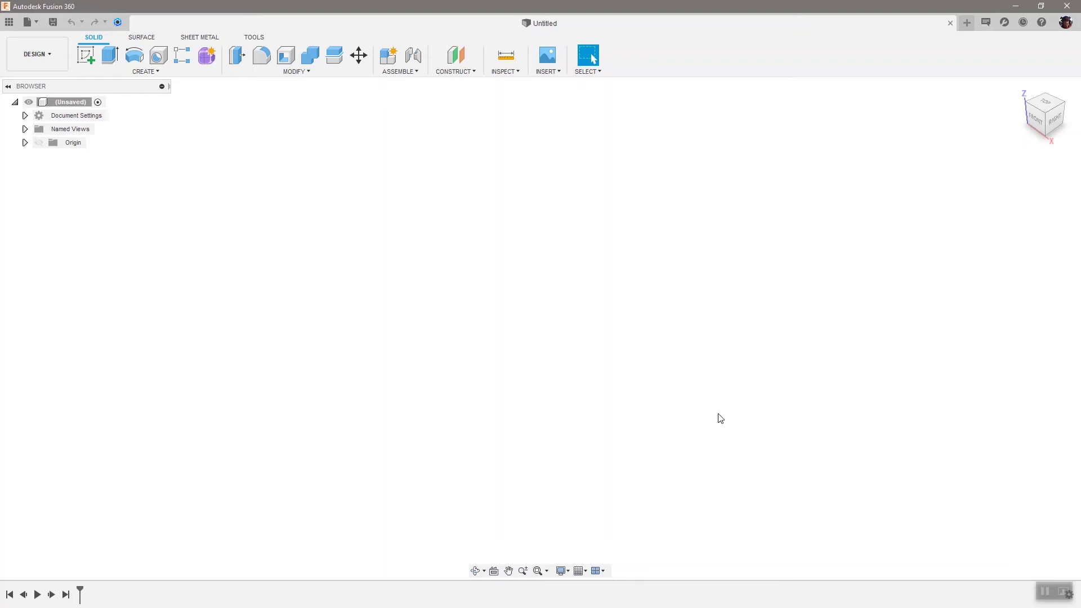
left_click(547, 571)
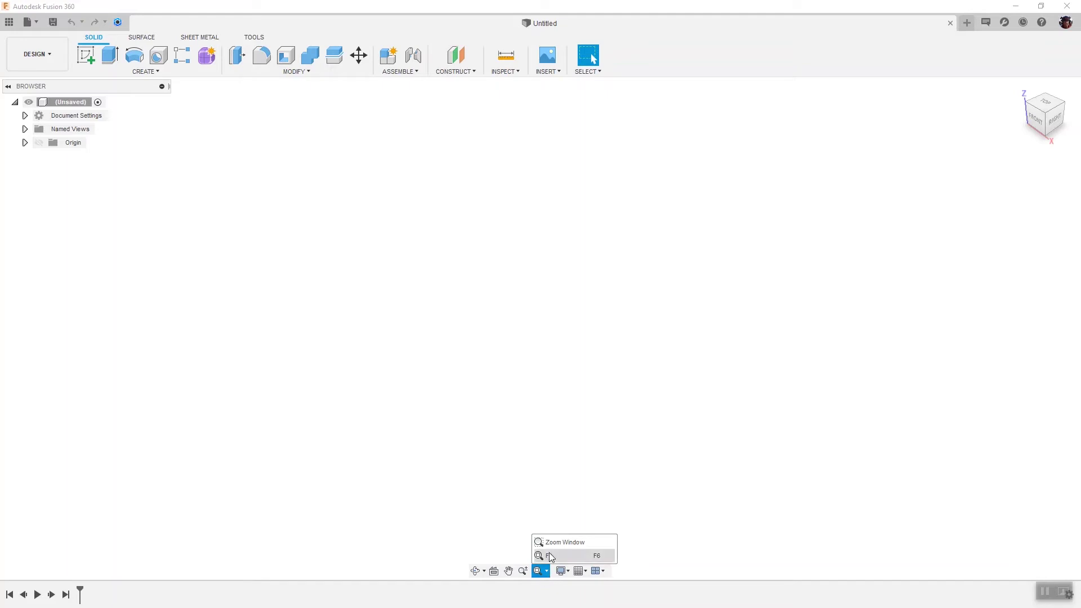
left_click(549, 554)
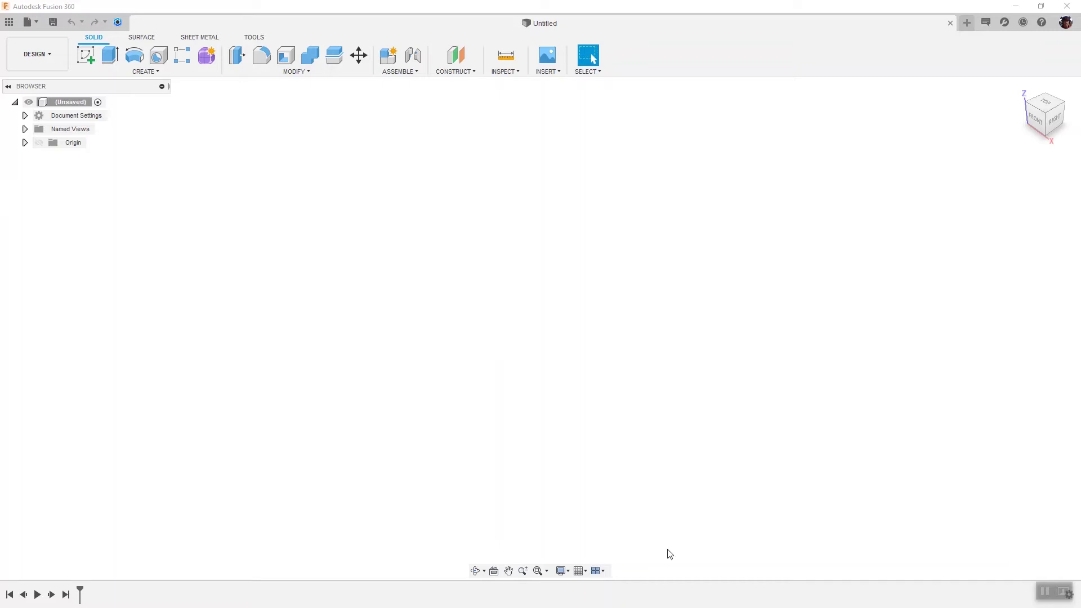
left_click(584, 572)
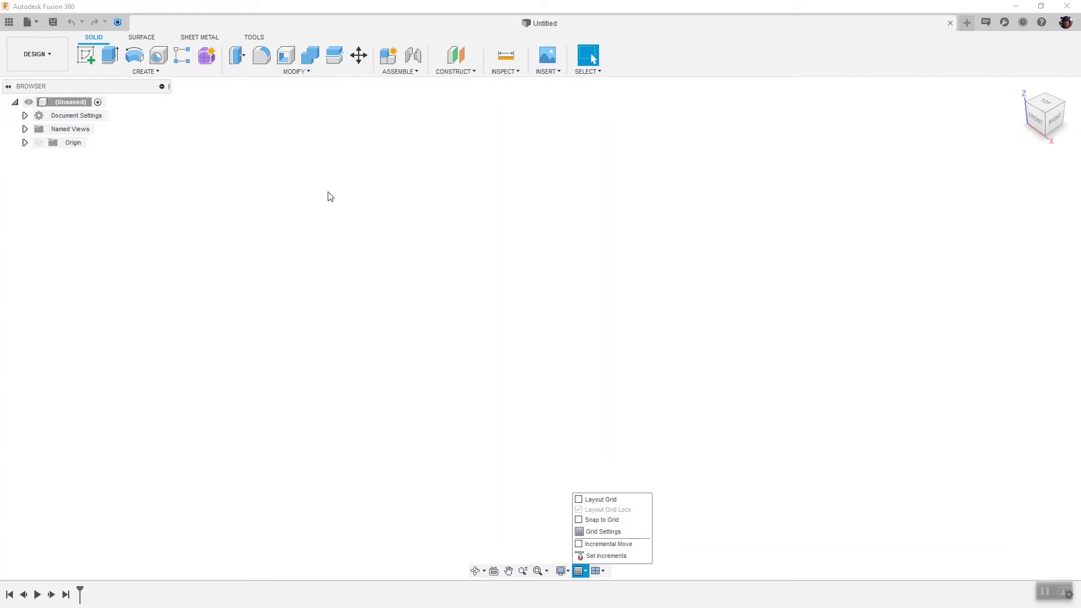
left_click(298, 295)
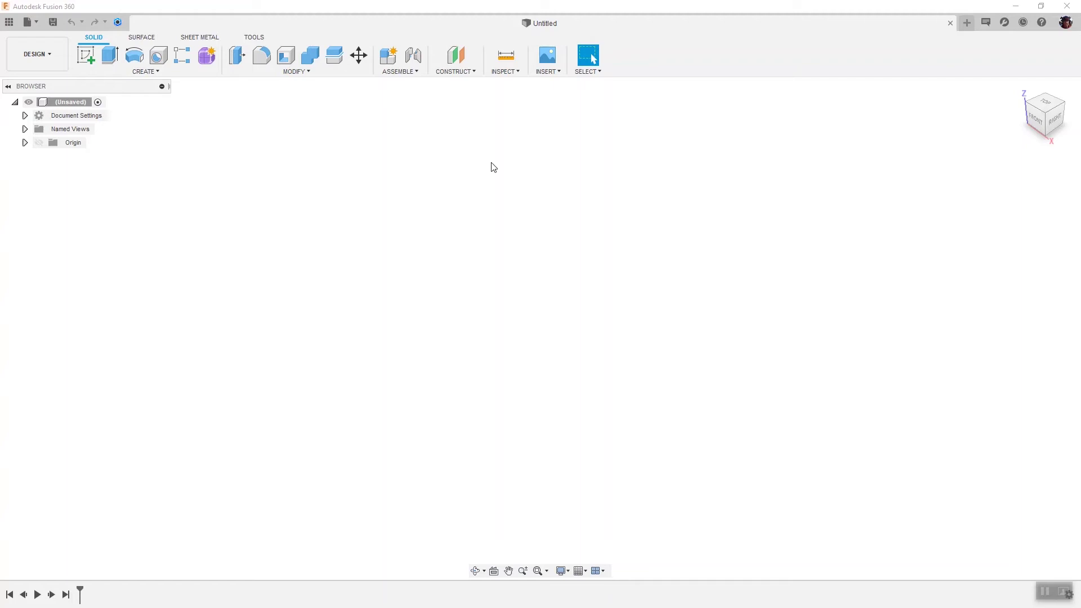
Step: Insert the image 9XEWwiO.png from the computer's Downloads folder as a canvas on the YZ plane
left_click(549, 72)
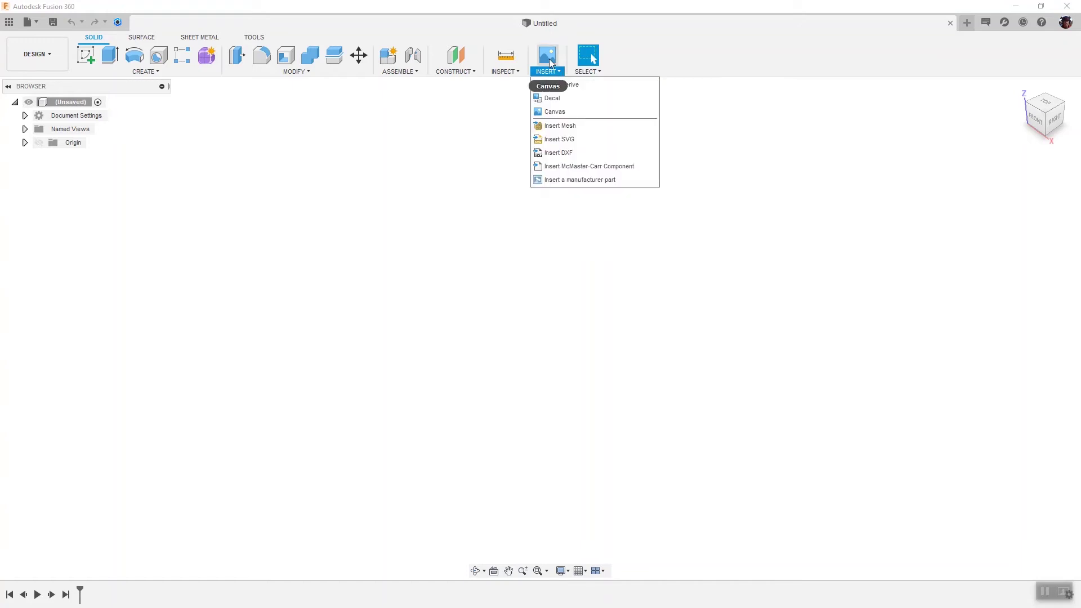
left_click(552, 113)
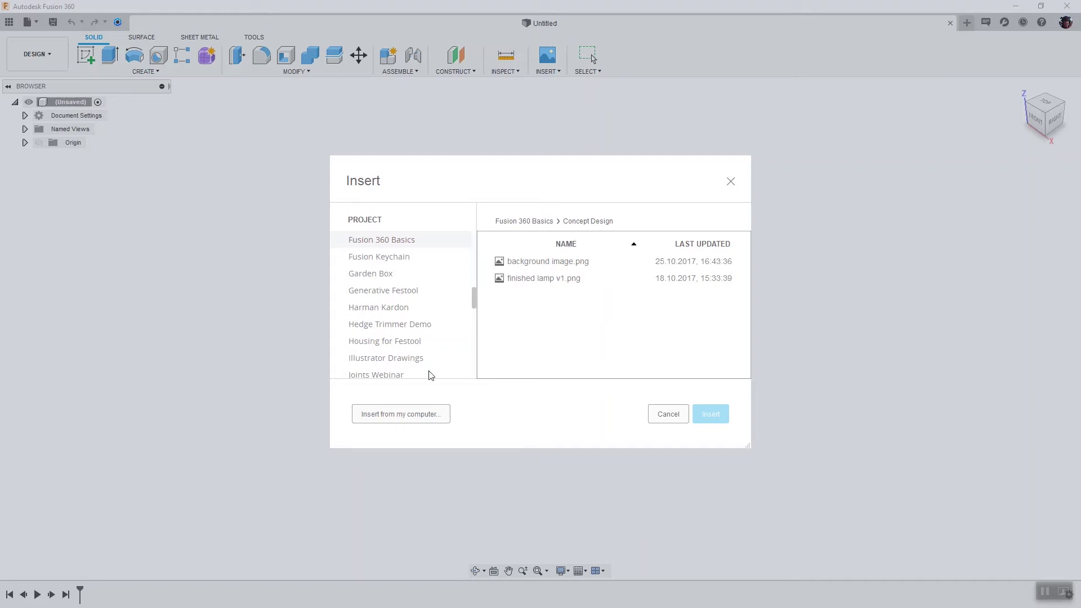
left_click(403, 417)
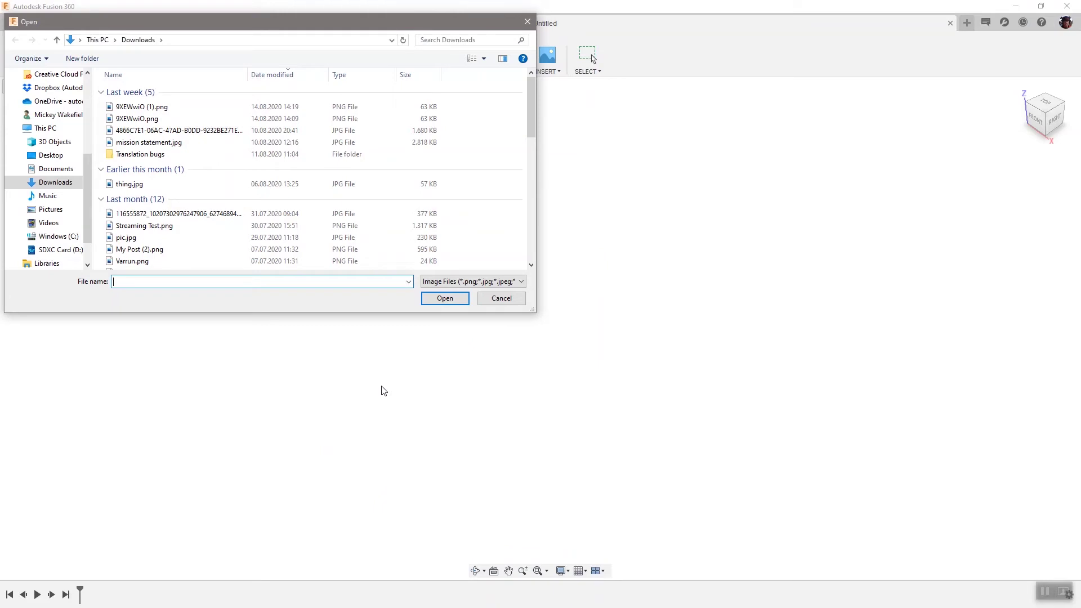
left_click(148, 119)
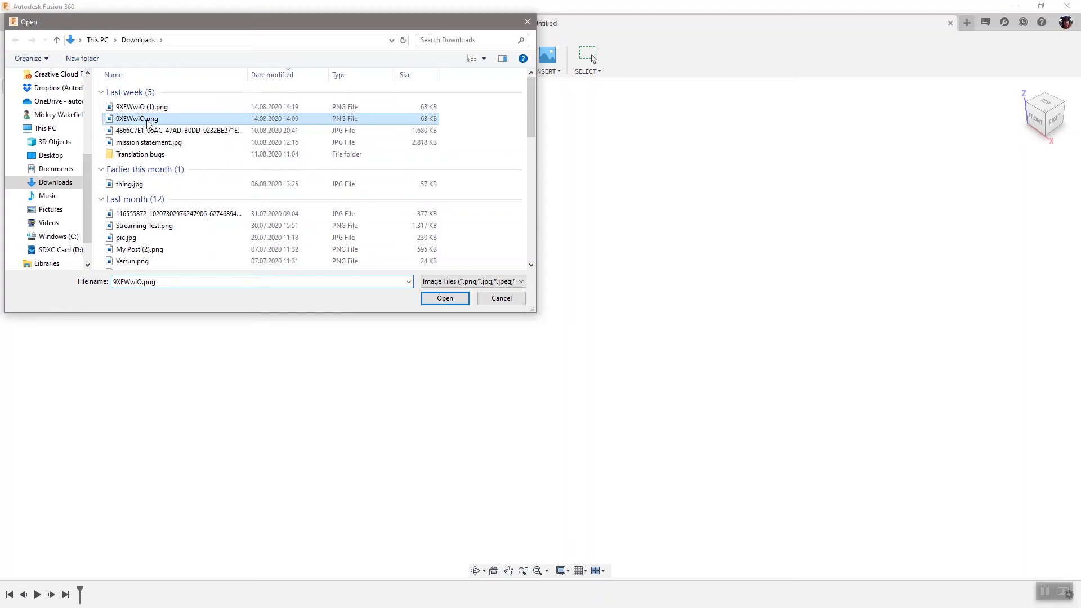
left_click(444, 299)
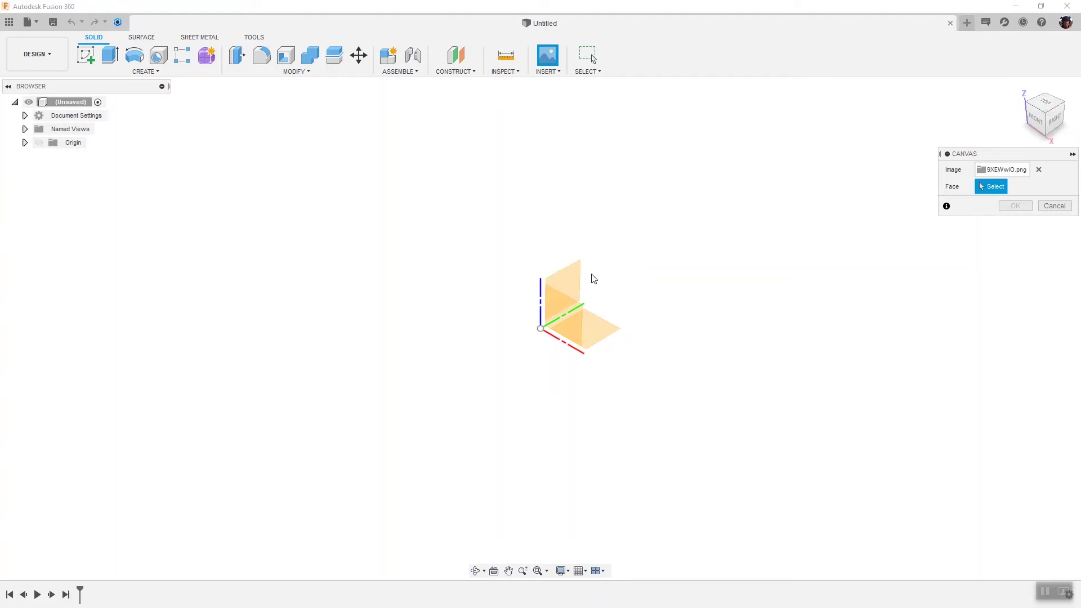
left_click(573, 275)
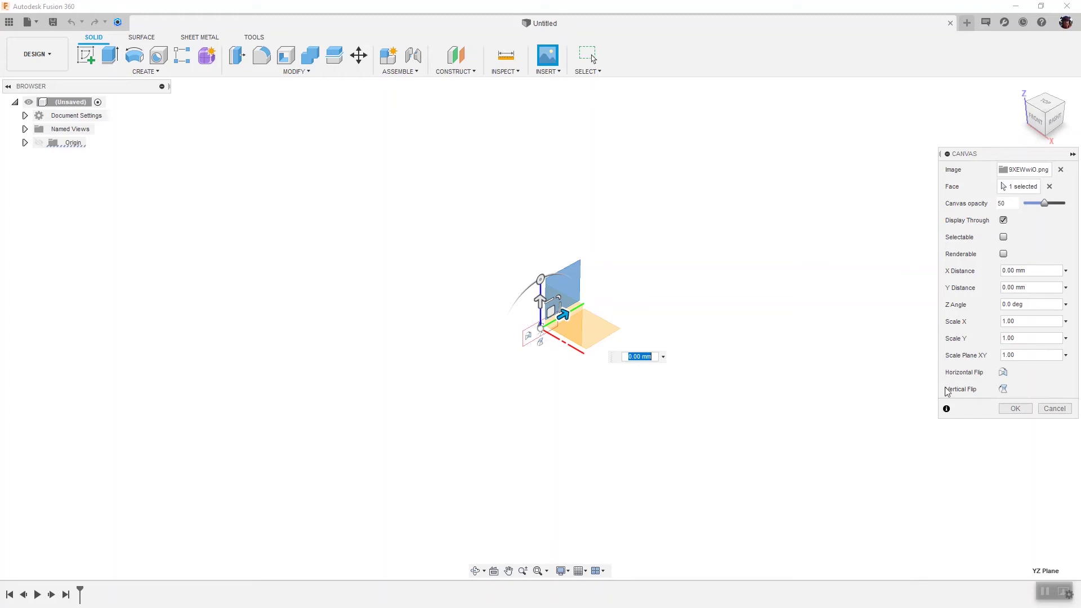
left_click(1016, 408)
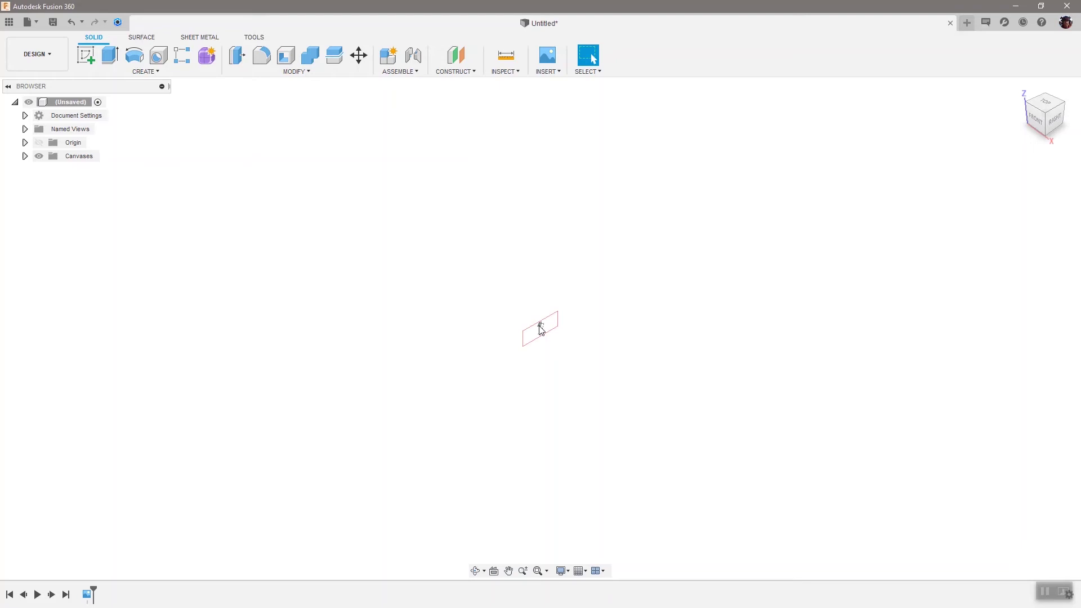
Step: Examine the lamp canvas on the YZ plane both close up and from farther away
scroll(539, 330, "up", 8)
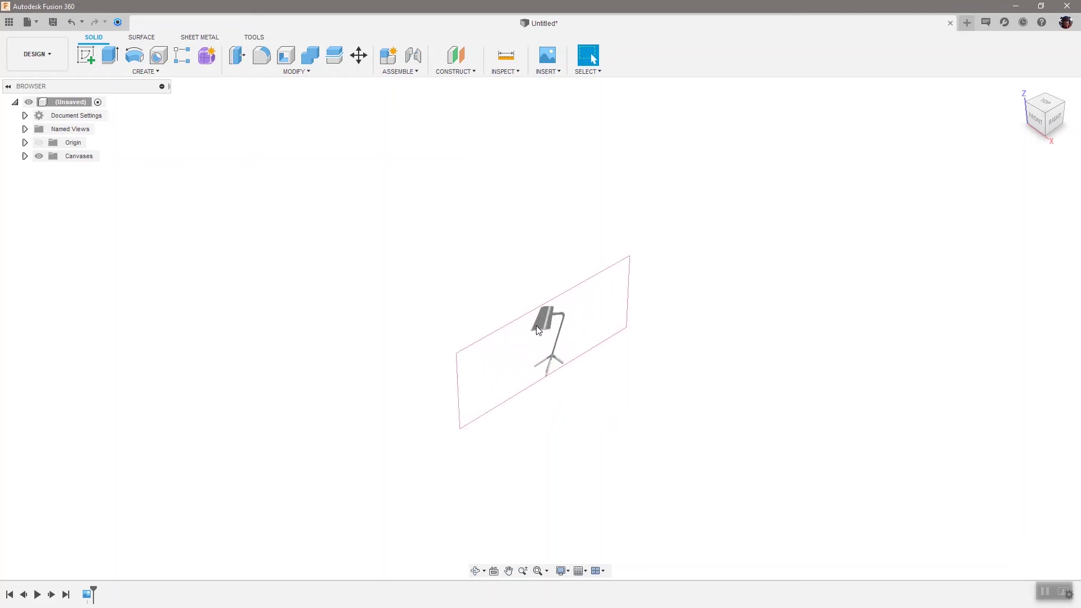
scroll(538, 329, "up", 4)
scroll(542, 338, "up", 2)
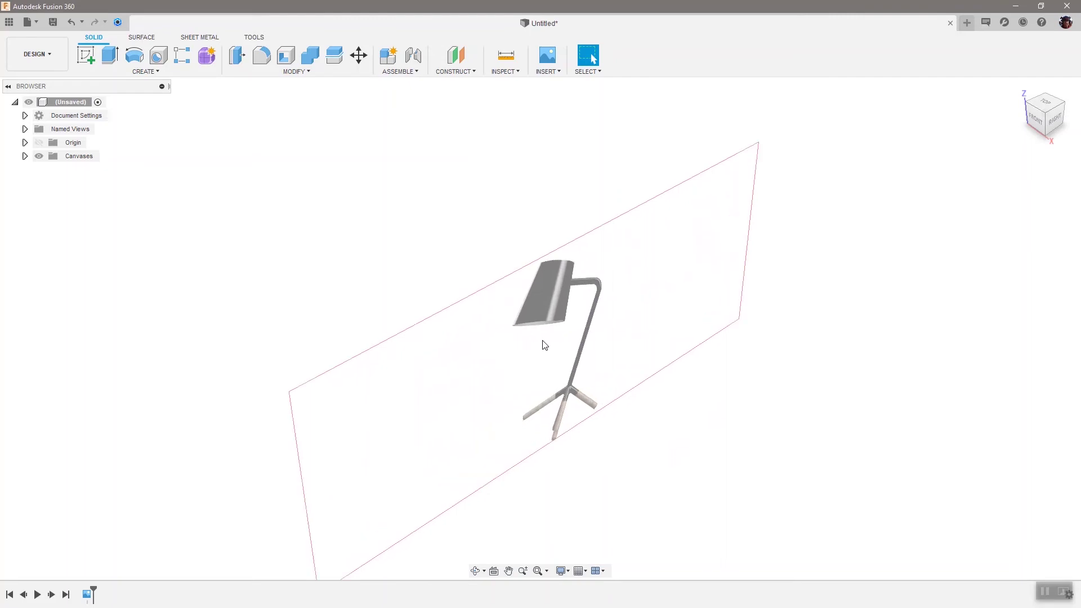
scroll(544, 345, "down", 8)
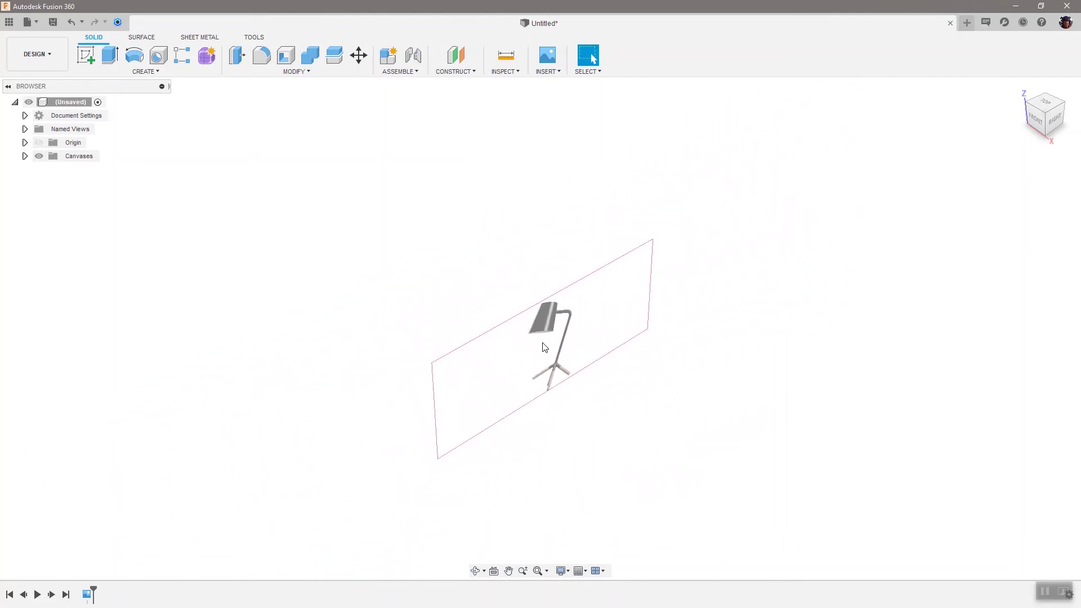
scroll(544, 346, "up", 3)
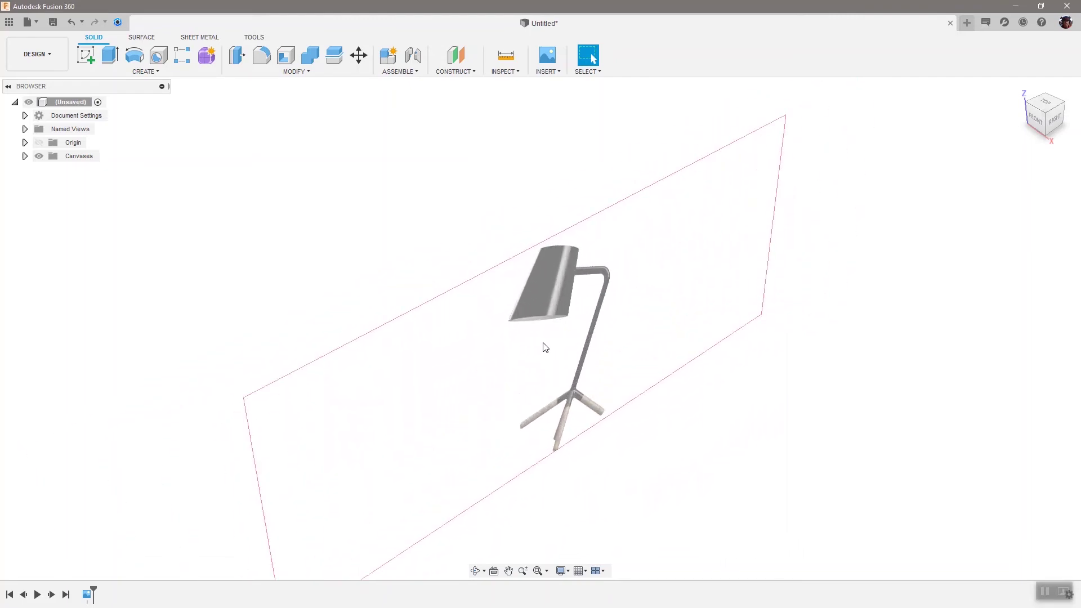
scroll(543, 348, "up", 5)
scroll(545, 350, "down", 10)
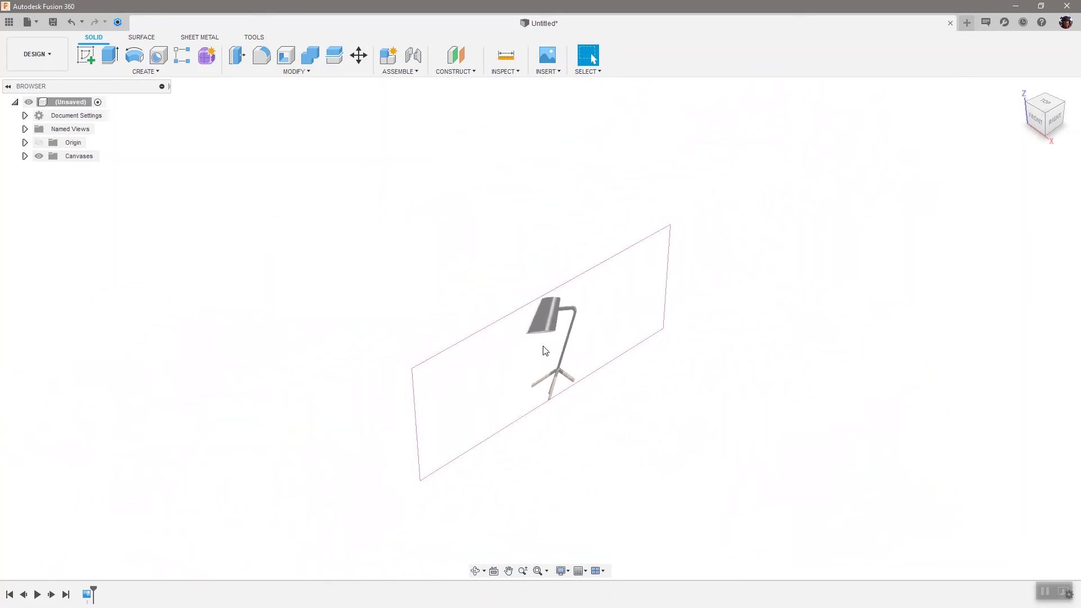
scroll(545, 350, "up", 6)
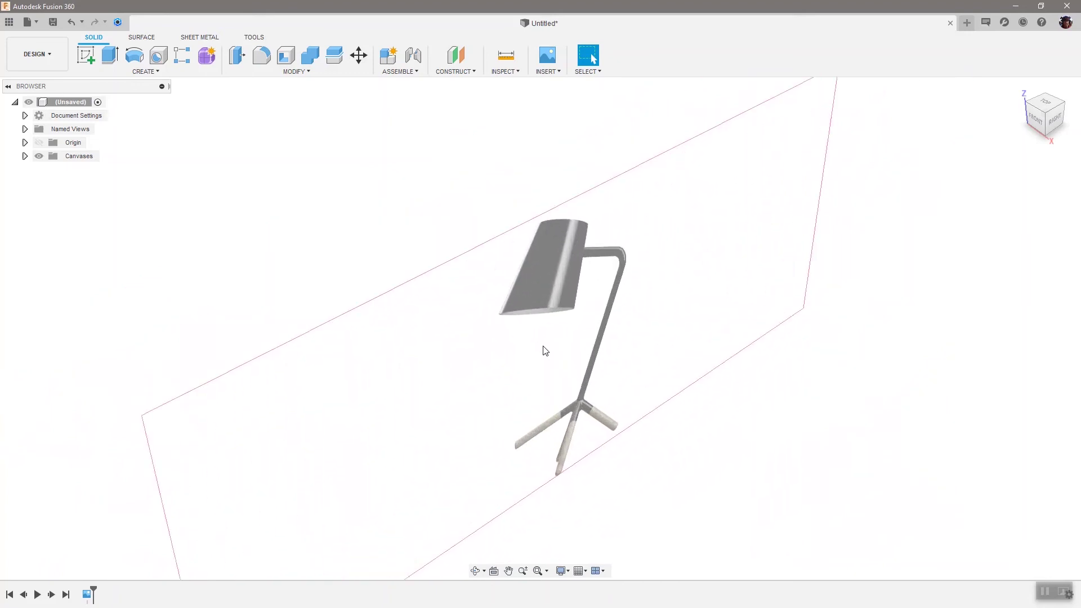
scroll(545, 350, "down", 4)
scroll(544, 351, "down", 3)
scroll(545, 350, "up", 5)
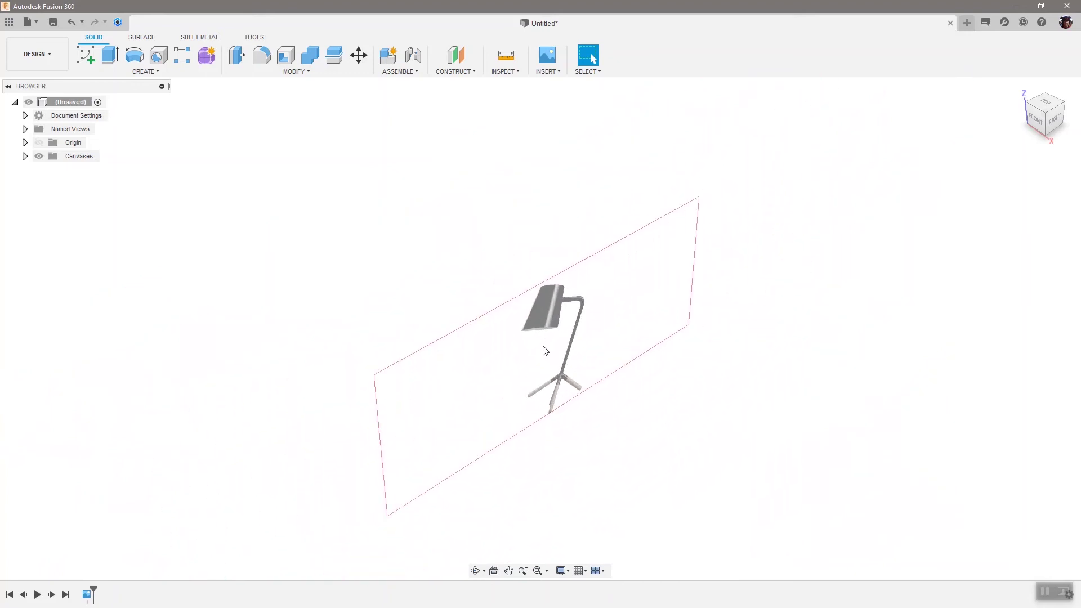
Step: Examine the whole lamp canvas at an angle, from close up and far away, around several different points
scroll(545, 350, "up", 3)
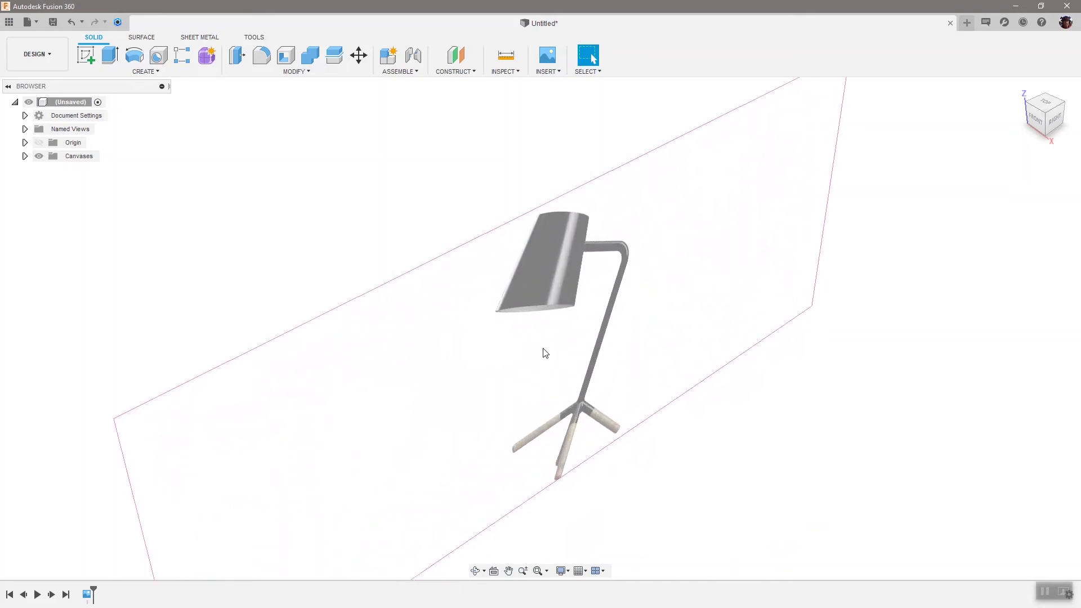
scroll(545, 353, "up", 3)
scroll(544, 353, "down", 7)
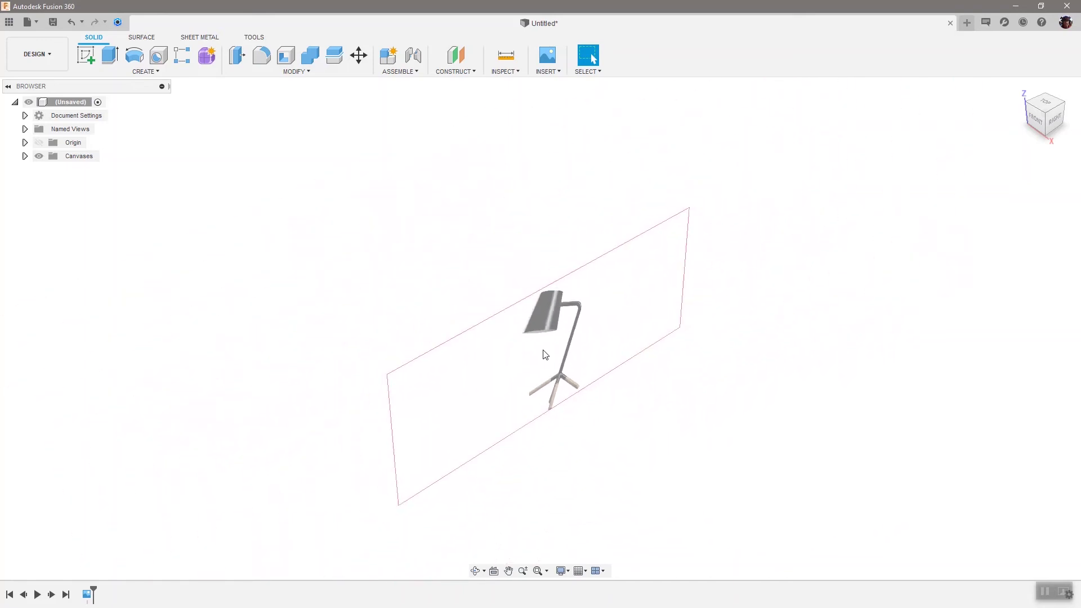
scroll(545, 354, "down", 3)
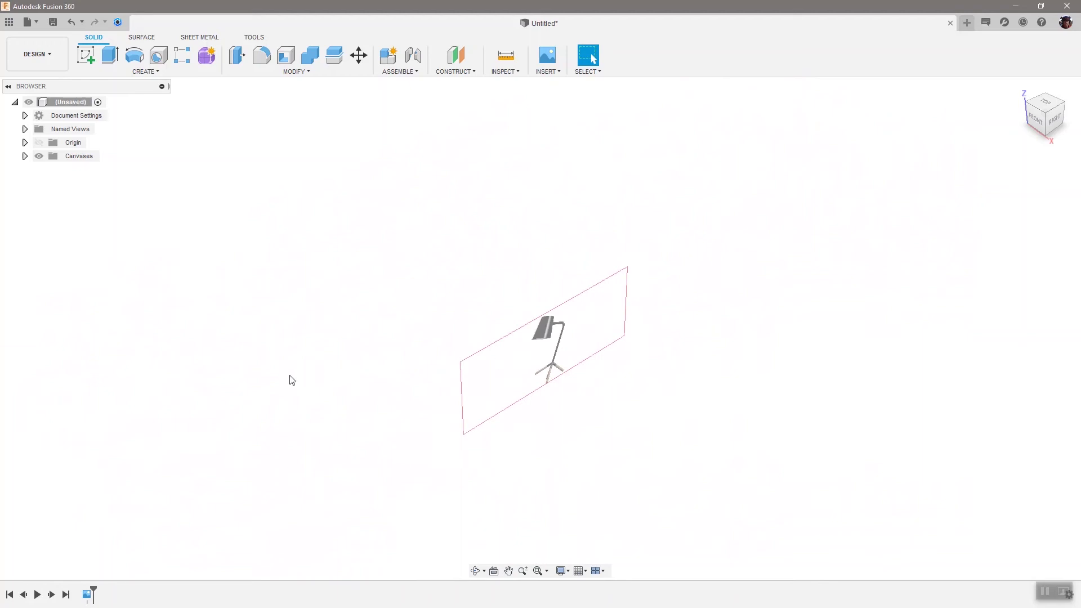
scroll(291, 379, "up", 1)
scroll(289, 374, "up", 2)
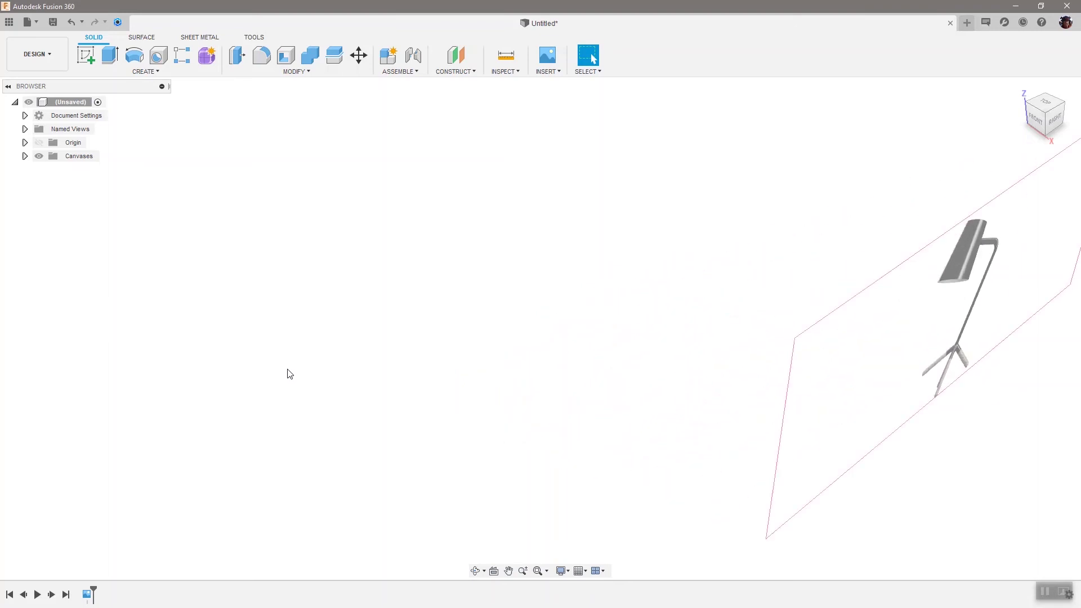
scroll(289, 371, "down", 2)
scroll(289, 371, "down", 1)
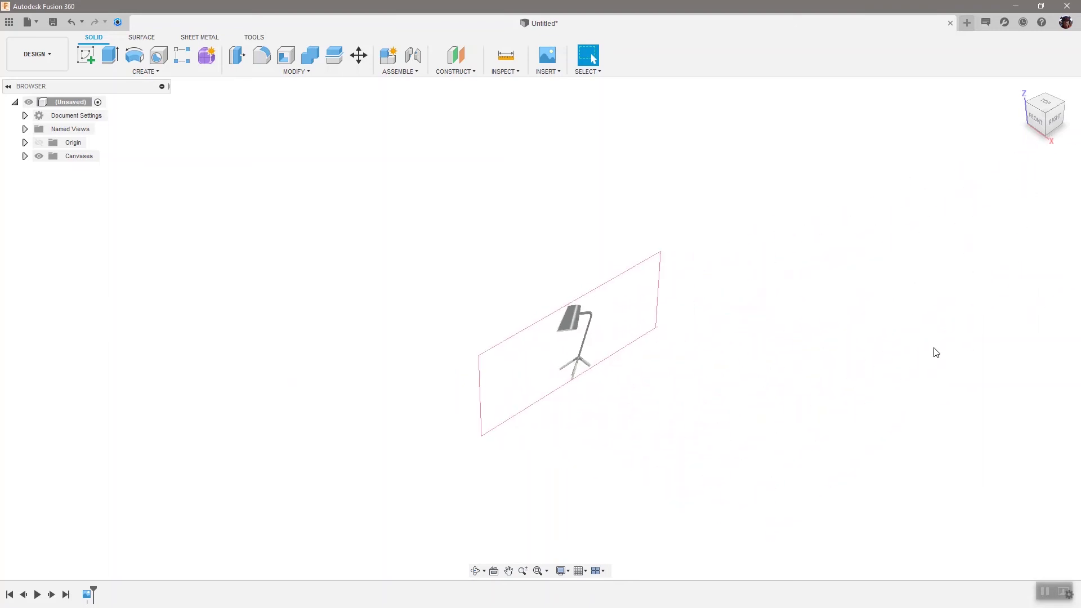
scroll(943, 345, "up", 3)
scroll(942, 344, "down", 3)
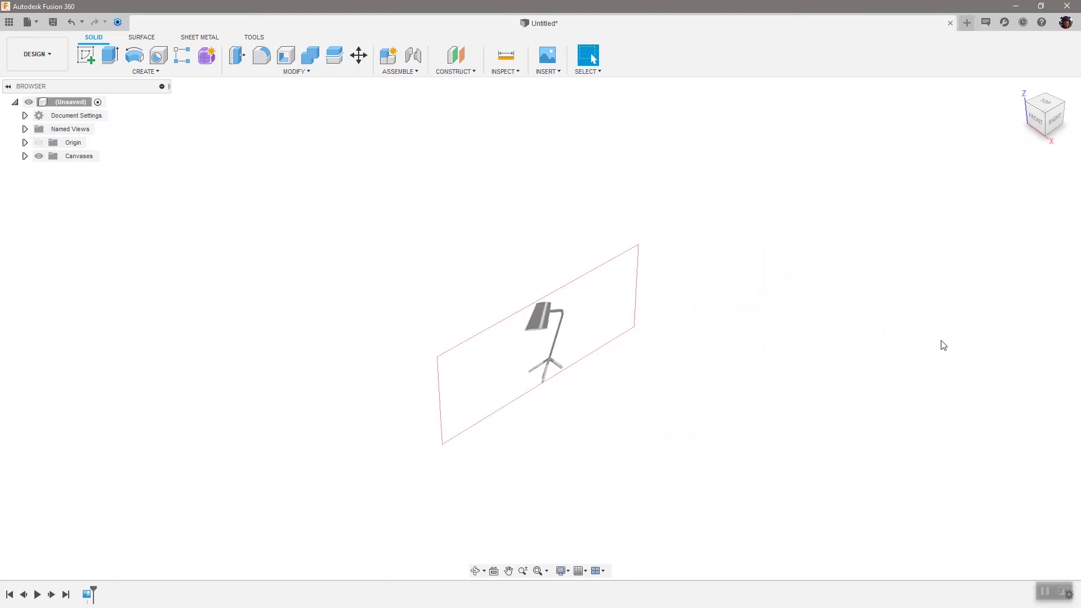
scroll(563, 336, "up", 5)
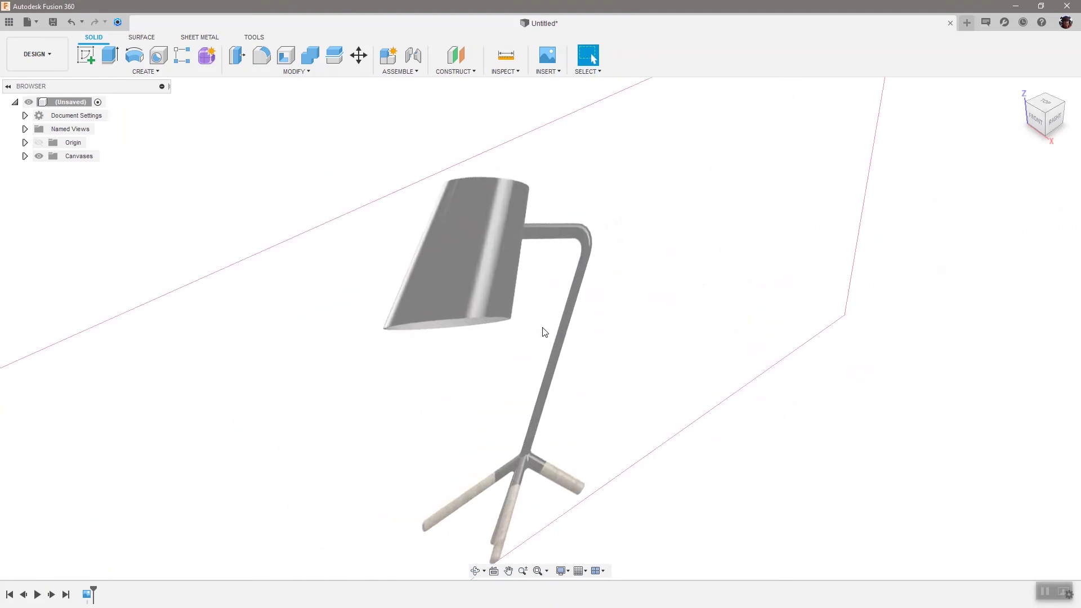
Step: Examine the lampshade's upper edge and the tip of a leg in close-up, ending with the entire canvas in view
scroll(544, 333, "down", 5)
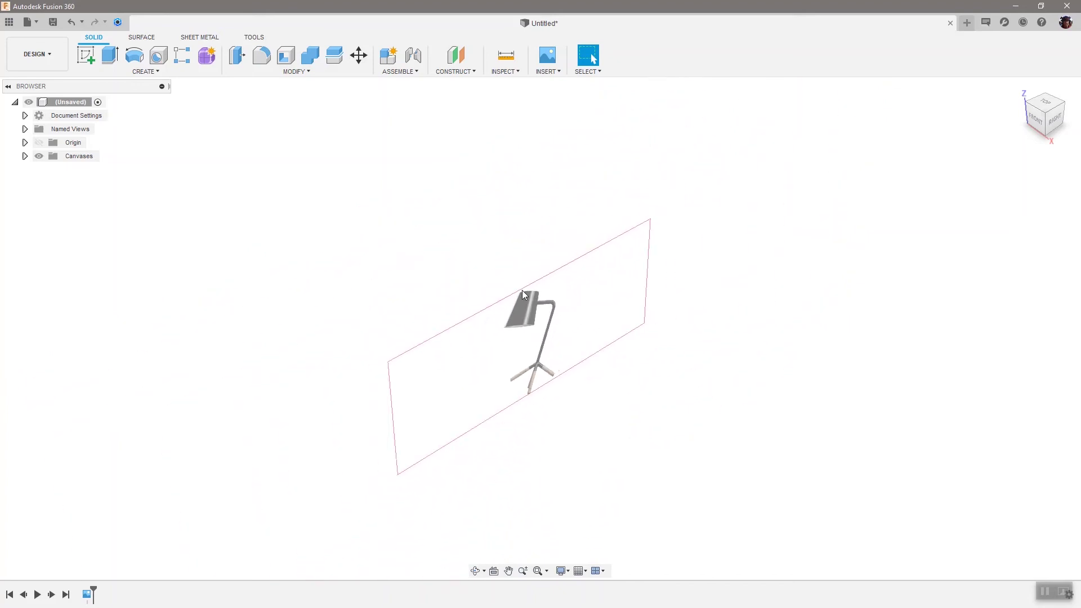
scroll(518, 291, "up", 8)
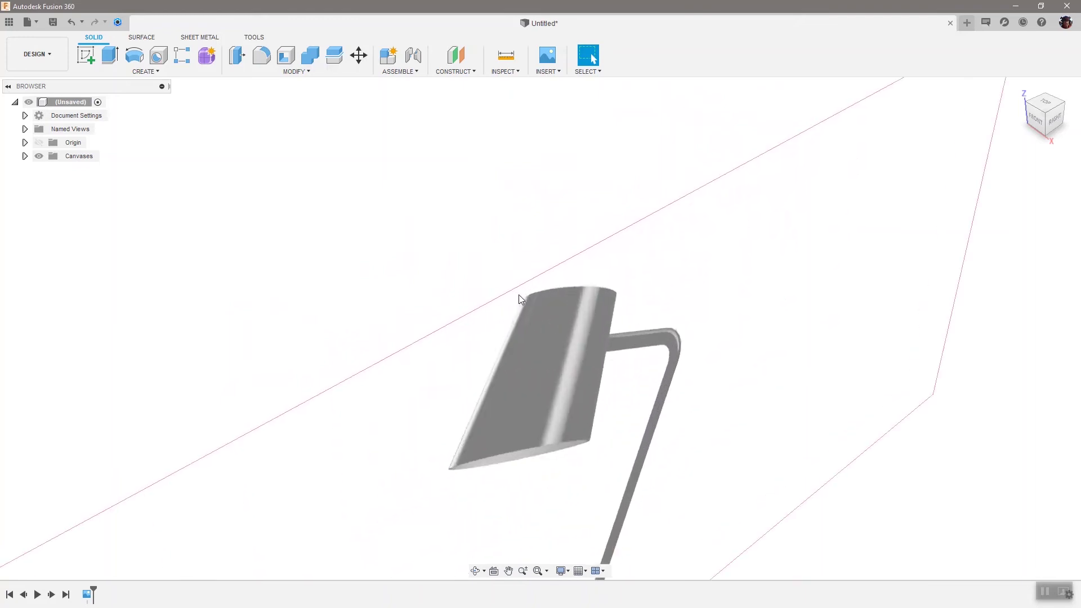
scroll(521, 302, "down", 8)
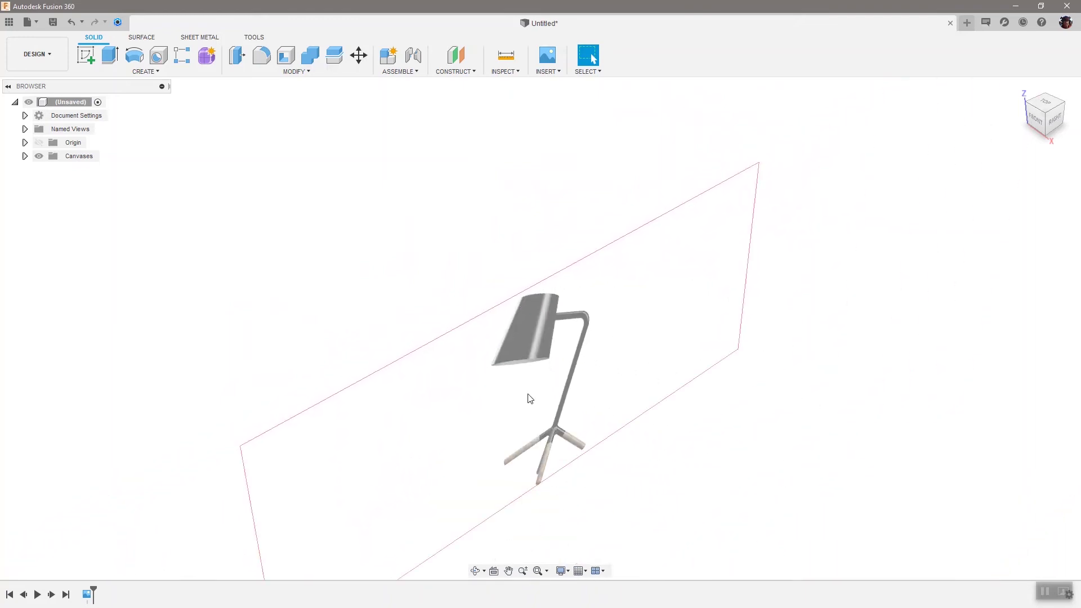
scroll(588, 449, "up", 10)
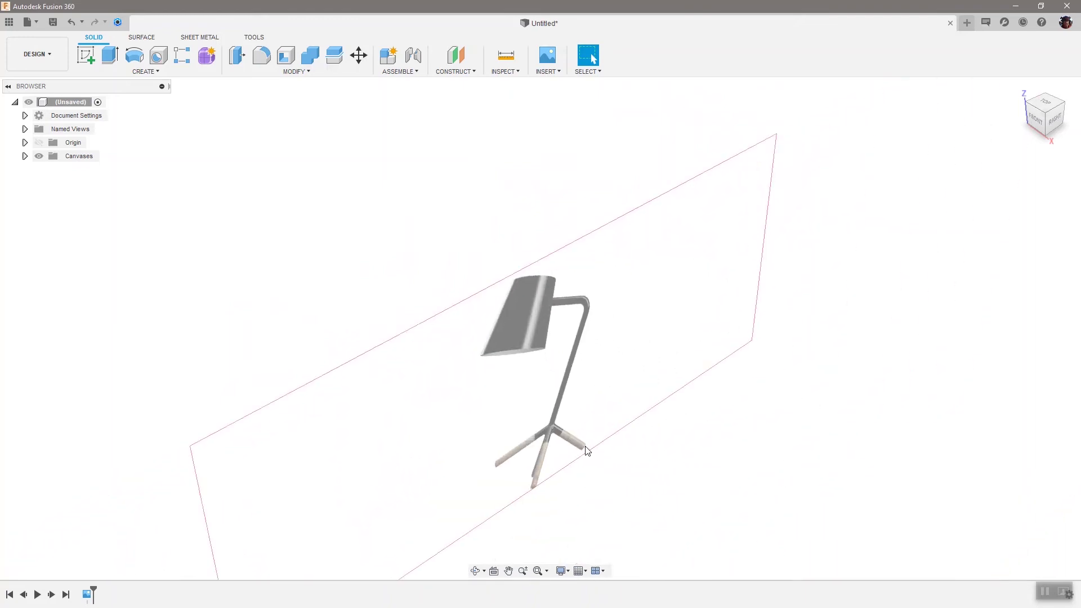
scroll(580, 446, "up", 2)
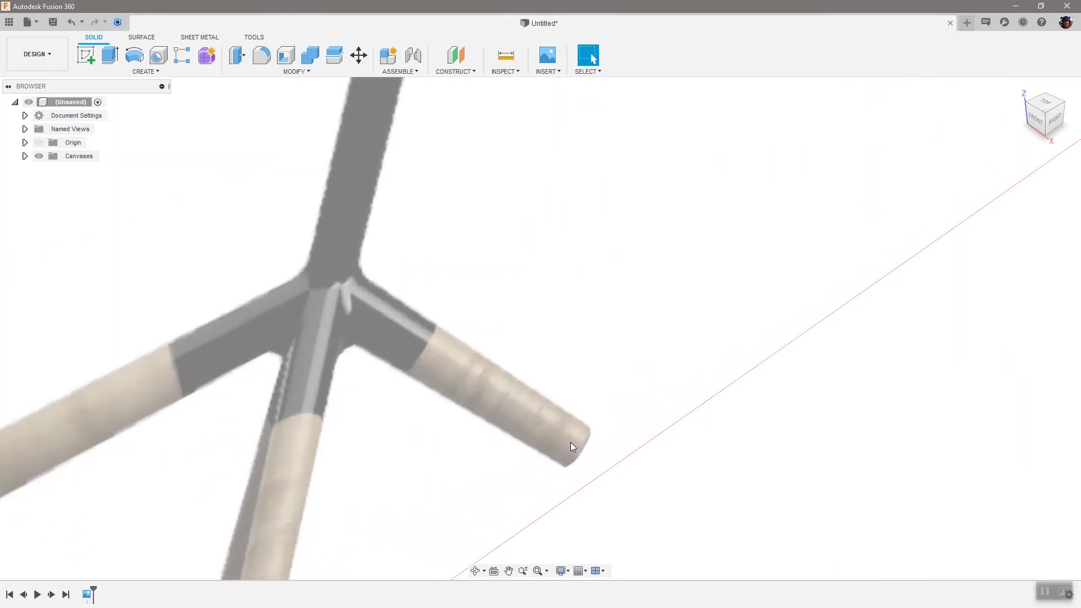
scroll(570, 446, "down", 10)
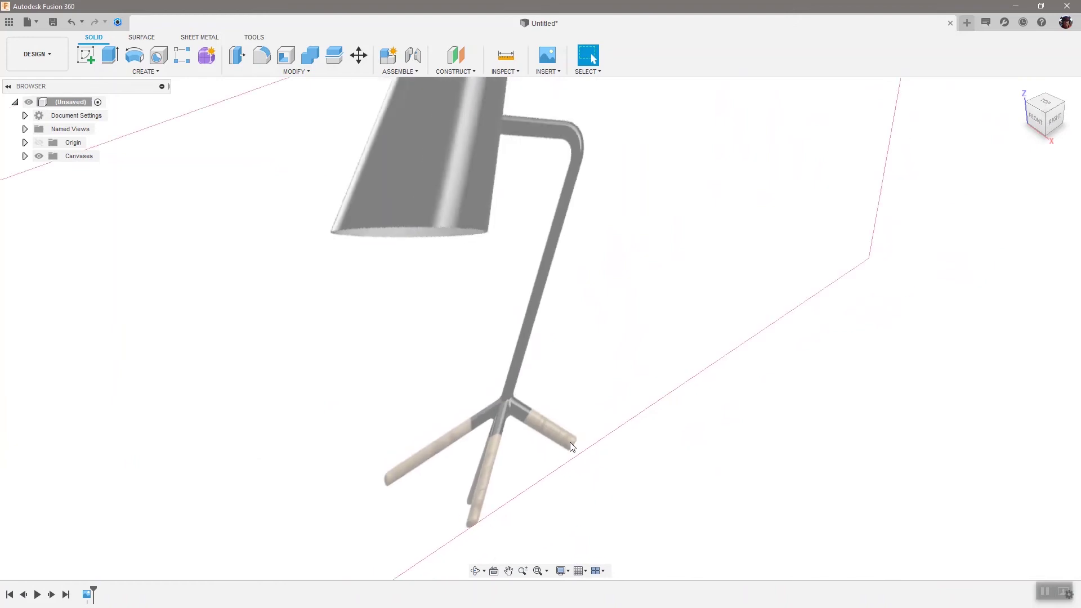
scroll(512, 376, "down", 3)
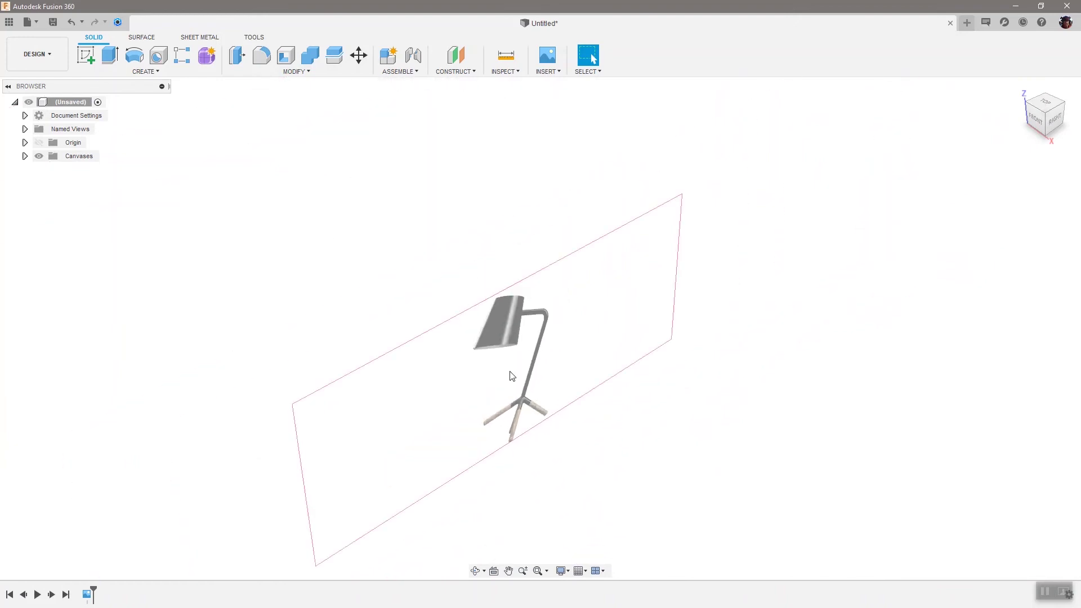
left_click(547, 572)
left_click(553, 554)
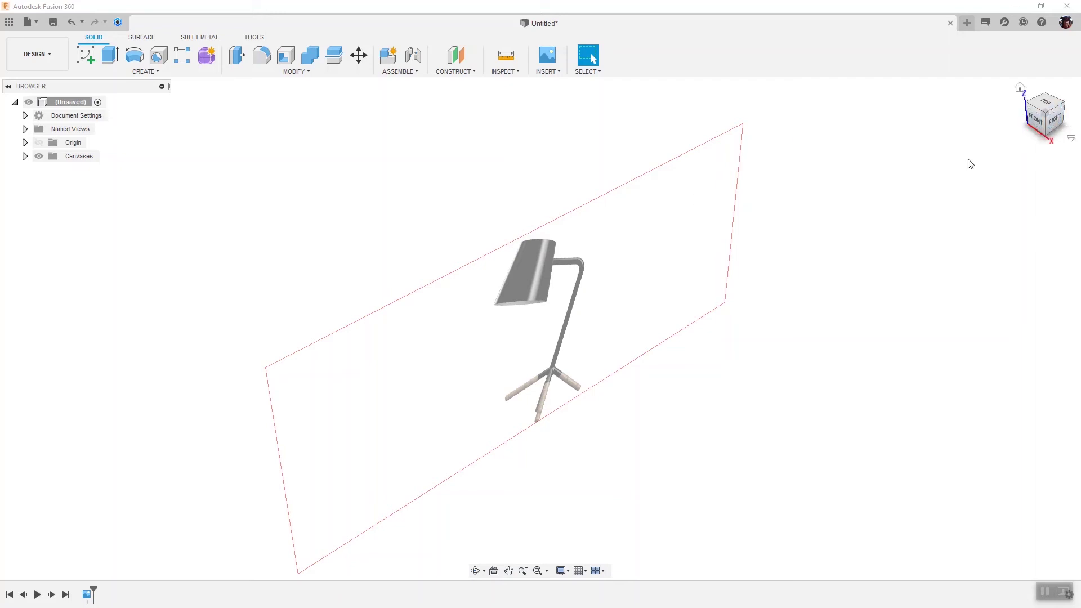
Step: Examine the canvas from the right side, turned a quarter turn, and from several edge and corner angles, ending in the home view
left_click(1056, 121)
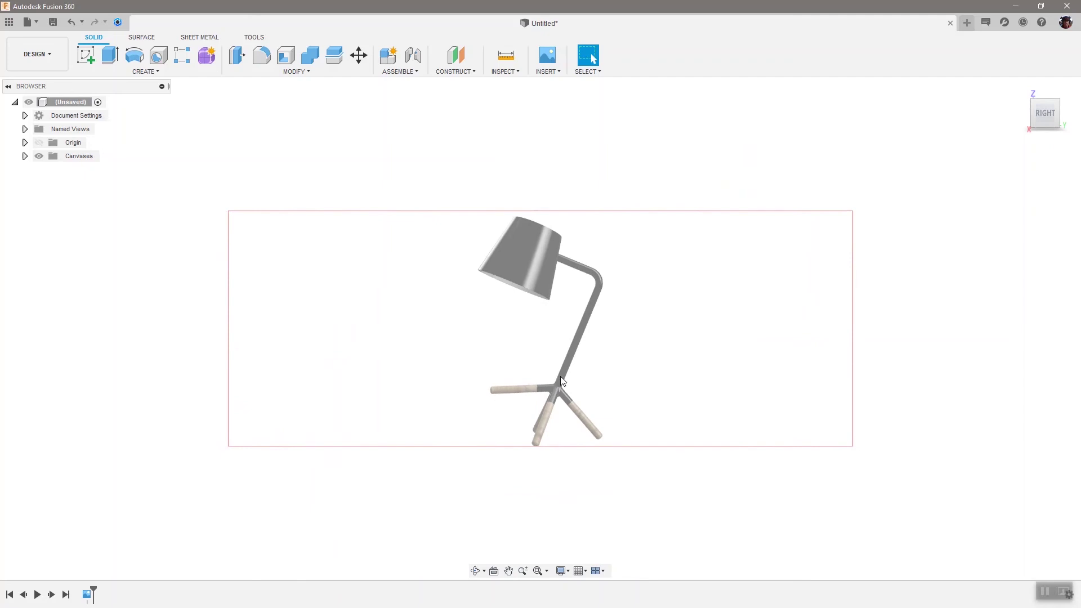
left_click(1045, 97)
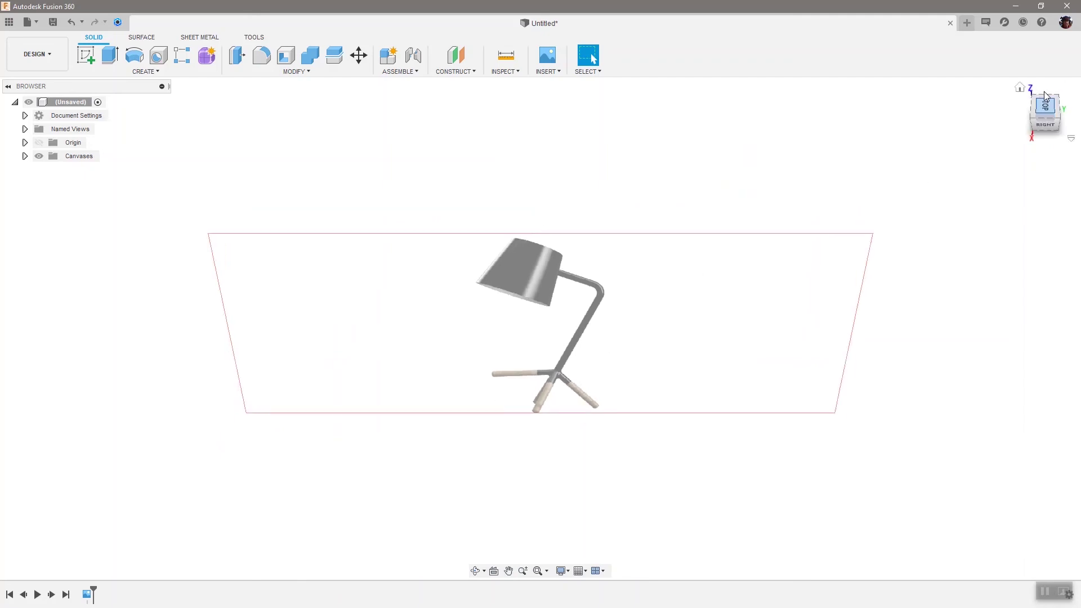
left_click(1046, 132)
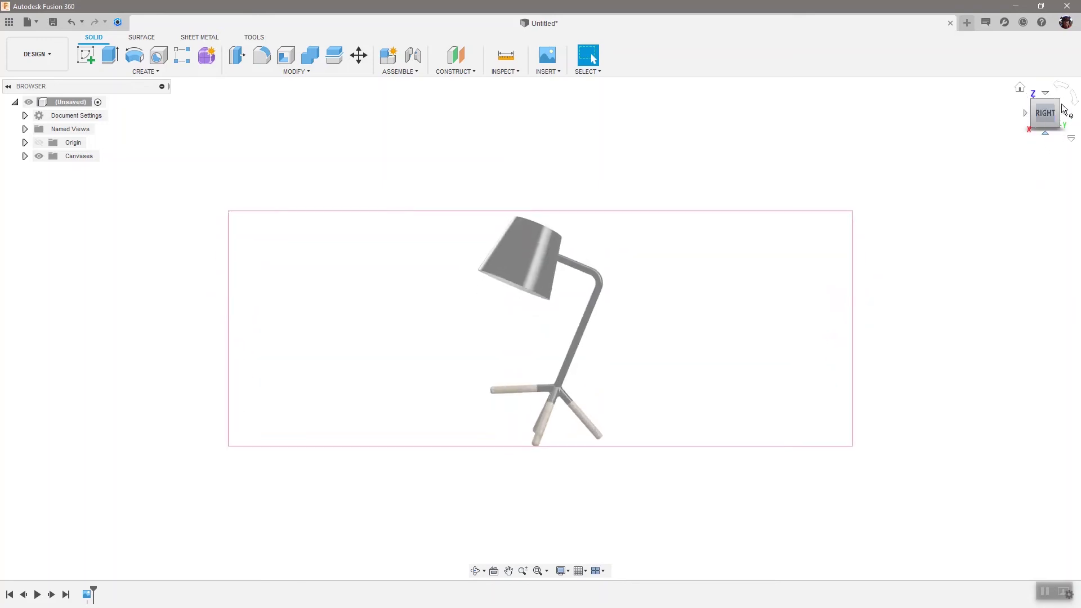
left_click(1062, 90)
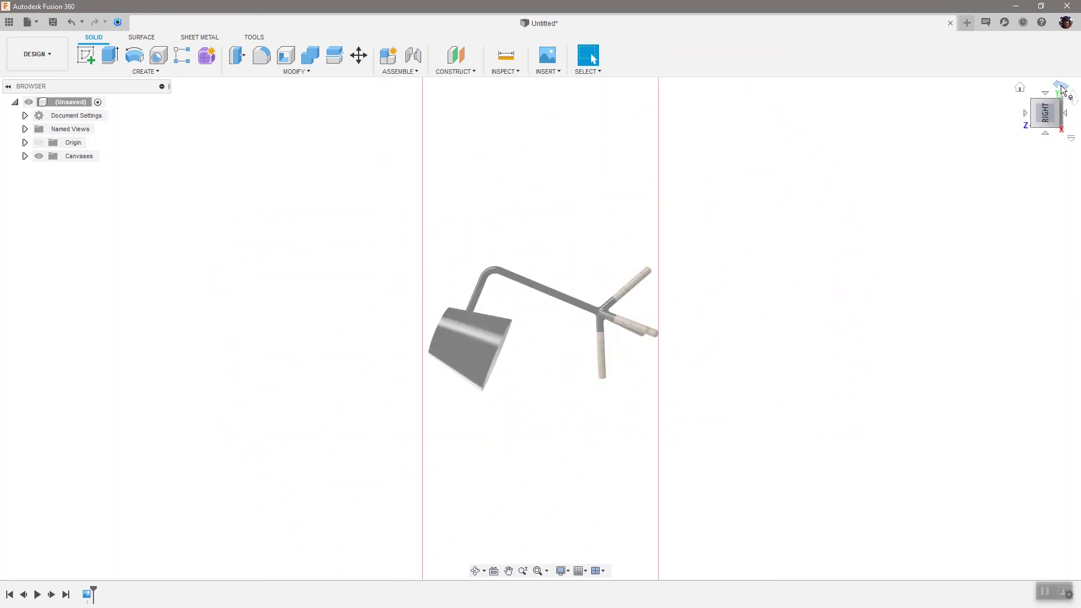
left_click(1076, 101)
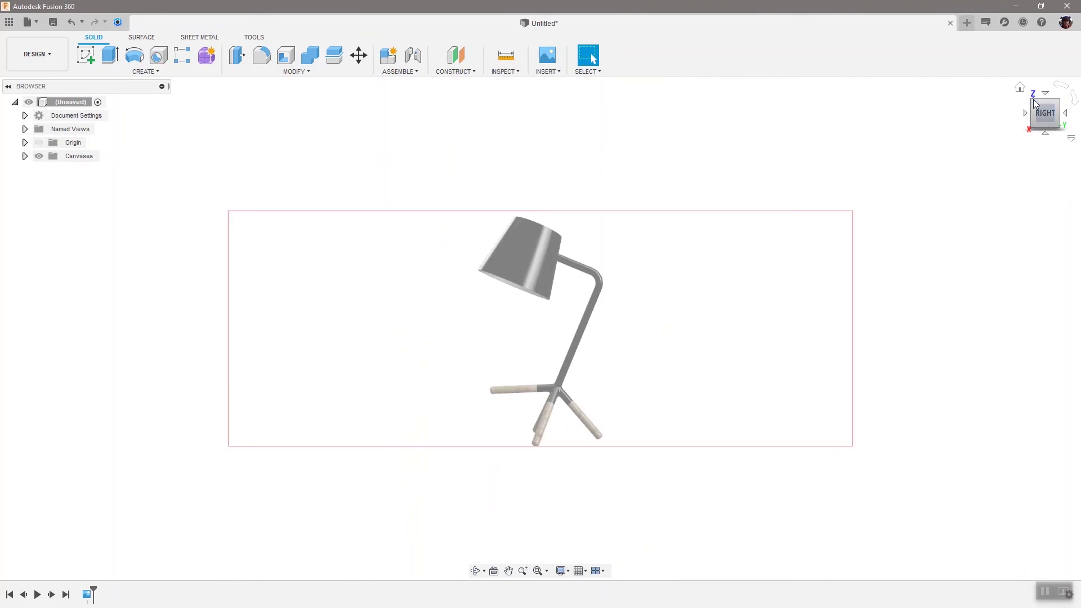
left_click(1032, 100)
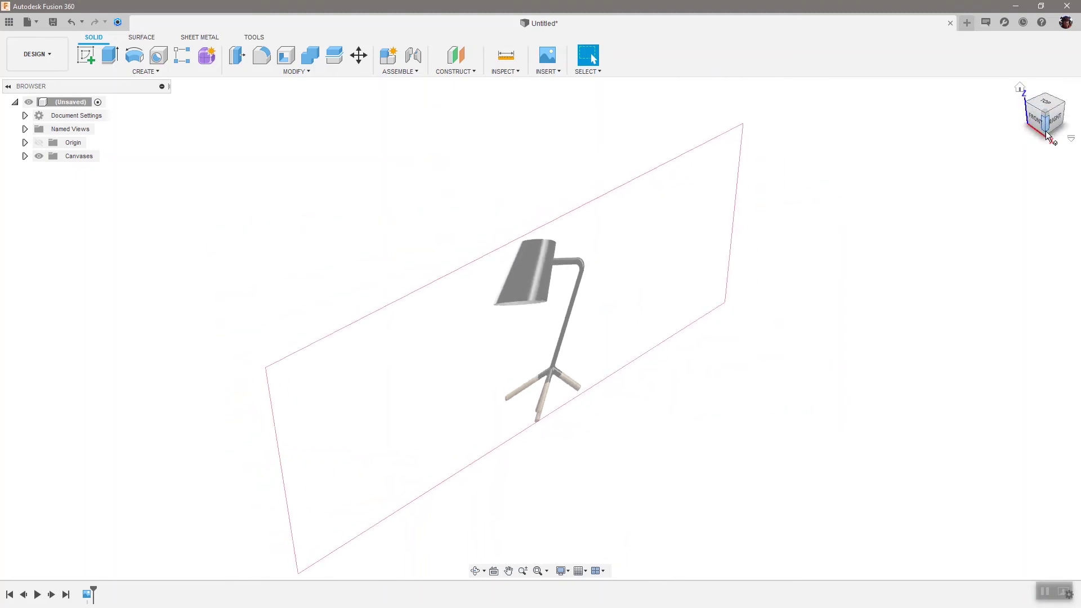
left_click(1045, 129)
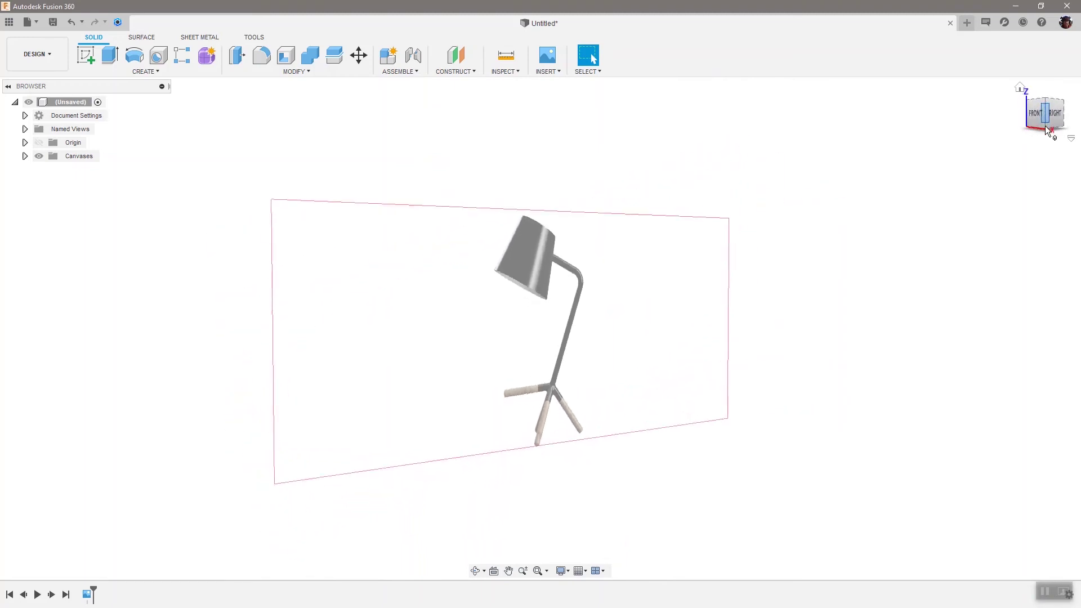
left_click(1032, 126)
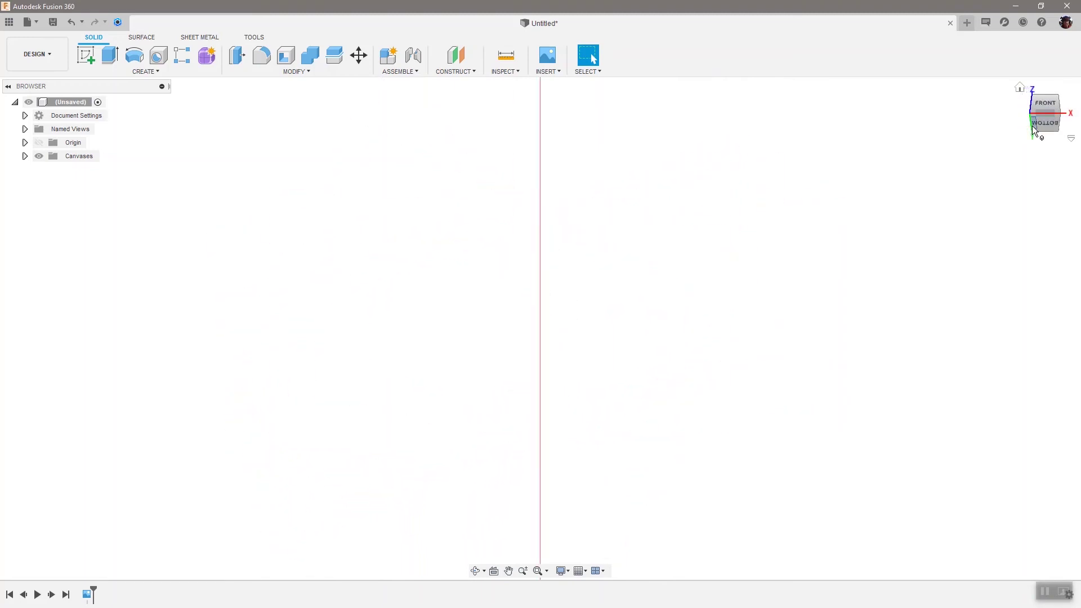
left_click(1020, 89)
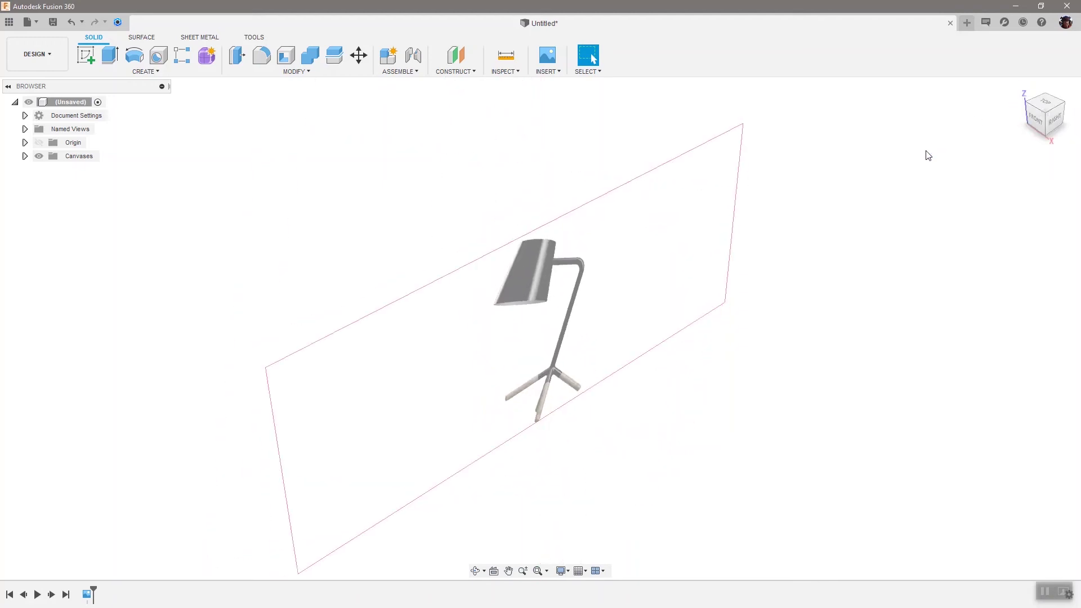
Step: Examine the lamp canvas at slight tilts around the right side, ending square to the Right view with the canvas fitted
left_click(1057, 120)
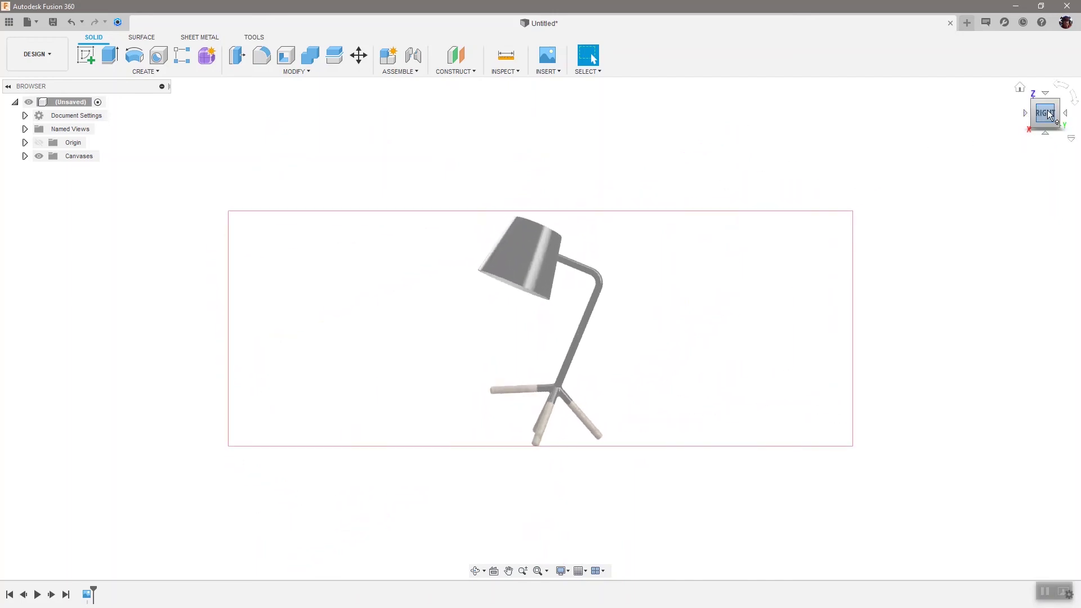
mouse_move(1048, 115)
left_mouse_down()
mouse_move(1031, 126)
mouse_move(1040, 119)
mouse_move(1031, 117)
mouse_move(1057, 139)
mouse_move(1039, 125)
mouse_move(1034, 110)
mouse_move(1045, 108)
left_mouse_up()
mouse_move(540, 328)
middle_mouse_down("shift")
mouse_move(619, 253)
mouse_move(636, 265)
mouse_move(552, 360)
middle_mouse_up("shift")
mouse_move(1049, 110)
left_mouse_down()
mouse_move(1042, 93)
mouse_move(1050, 116)
mouse_move(1056, 108)
mouse_move(1046, 115)
left_mouse_up()
mouse_move(540, 329)
middle_mouse_down("shift")
mouse_move(619, 318)
mouse_move(585, 377)
mouse_move(535, 298)
middle_mouse_up("shift")
mouse_move(1042, 117)
left_mouse_down()
mouse_move(1032, 121)
mouse_move(1068, 113)
left_mouse_up()
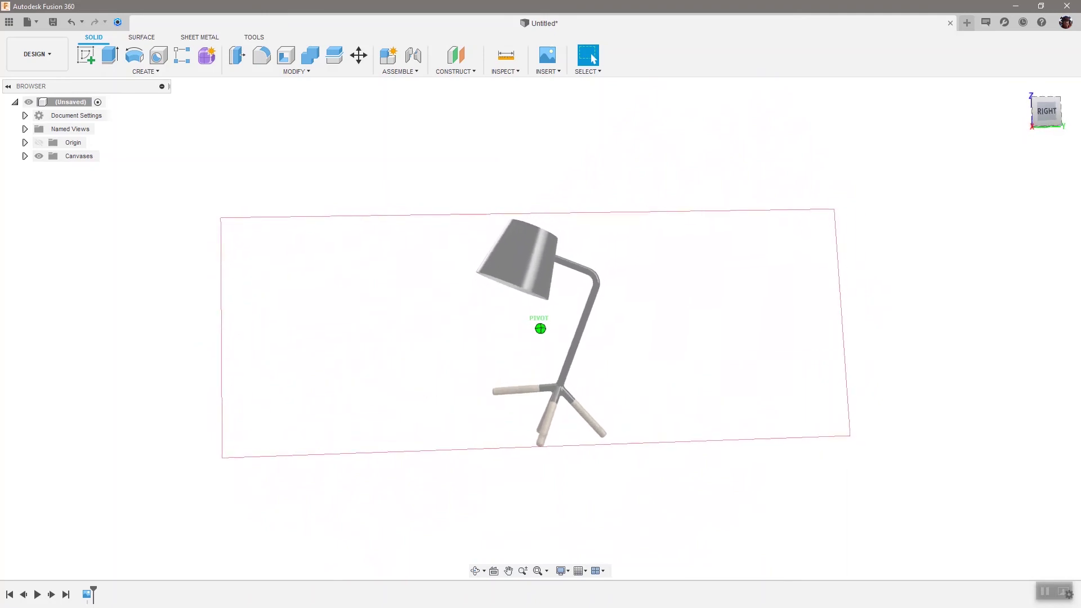
left_click(1052, 111)
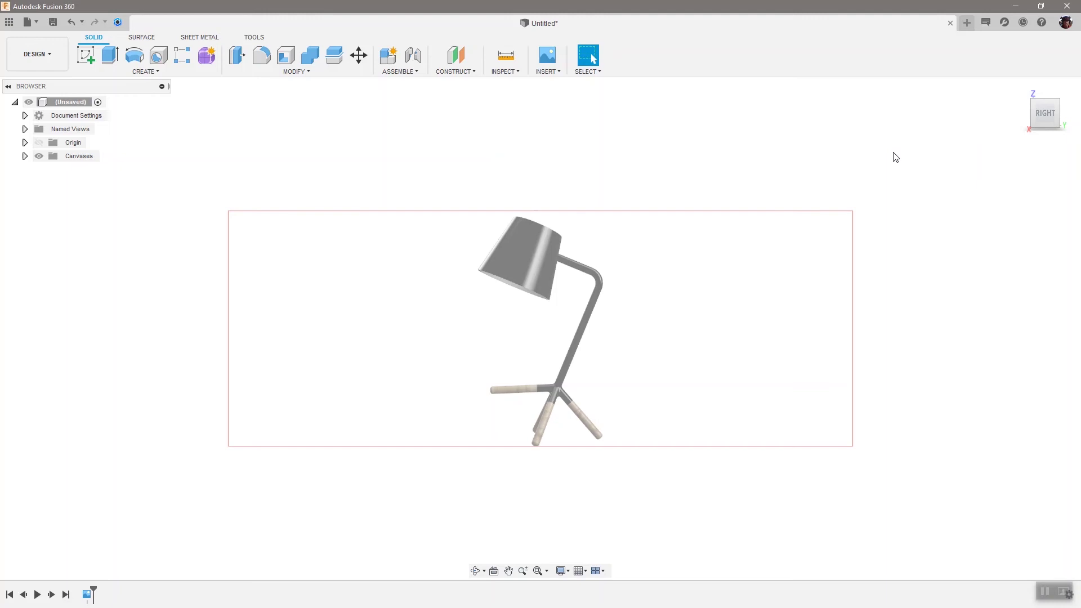
mouse_move(1033, 116)
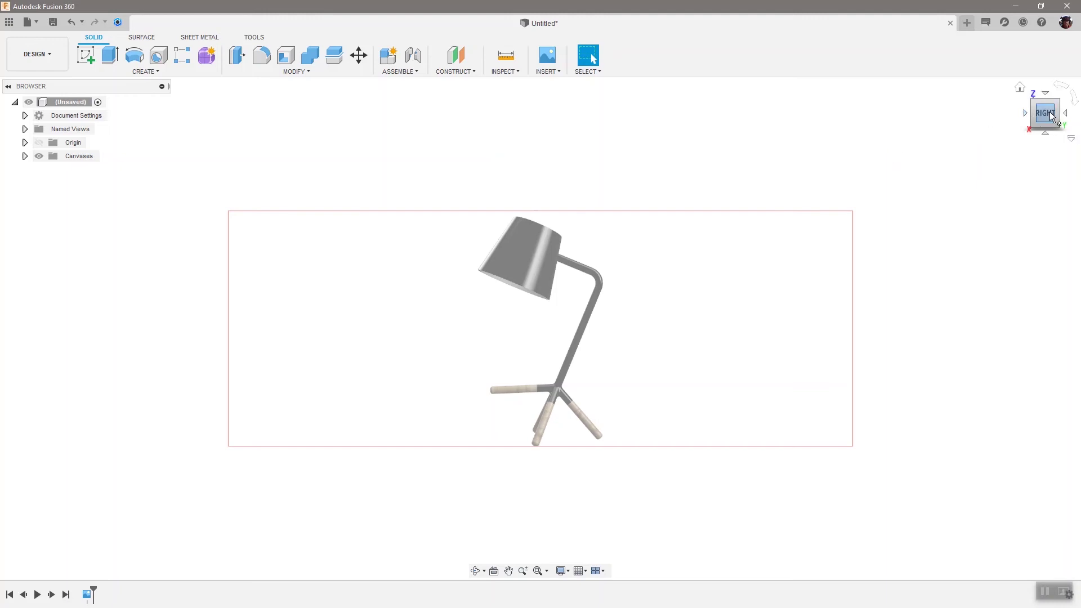
left_click(538, 570)
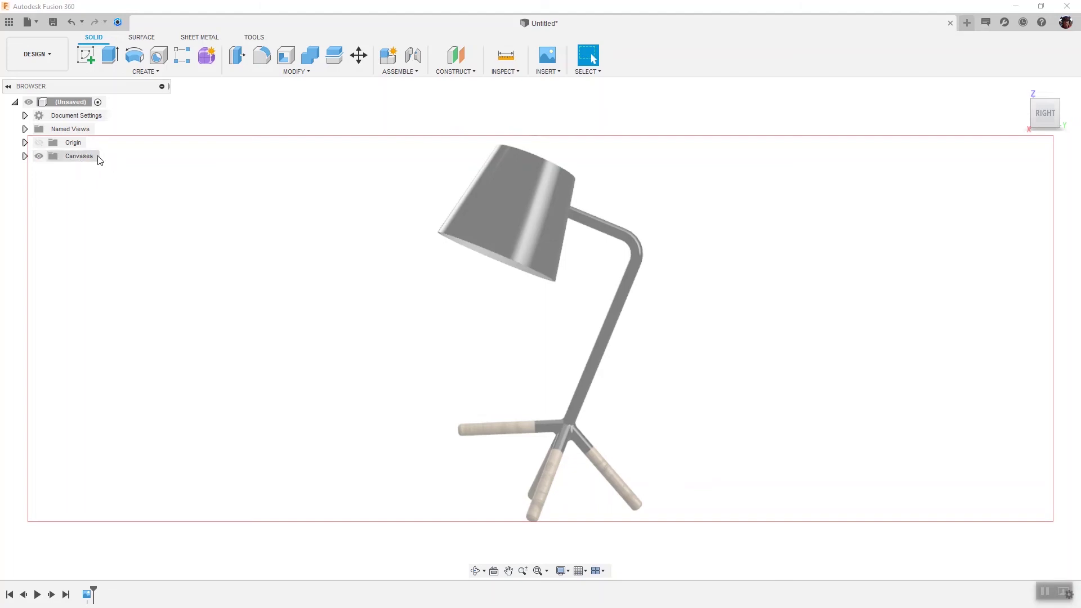
Step: Expand the Canvases folder, then hide and show the 9XEWwiO canvas and the whole folder, leaving both visible
left_click(25, 157)
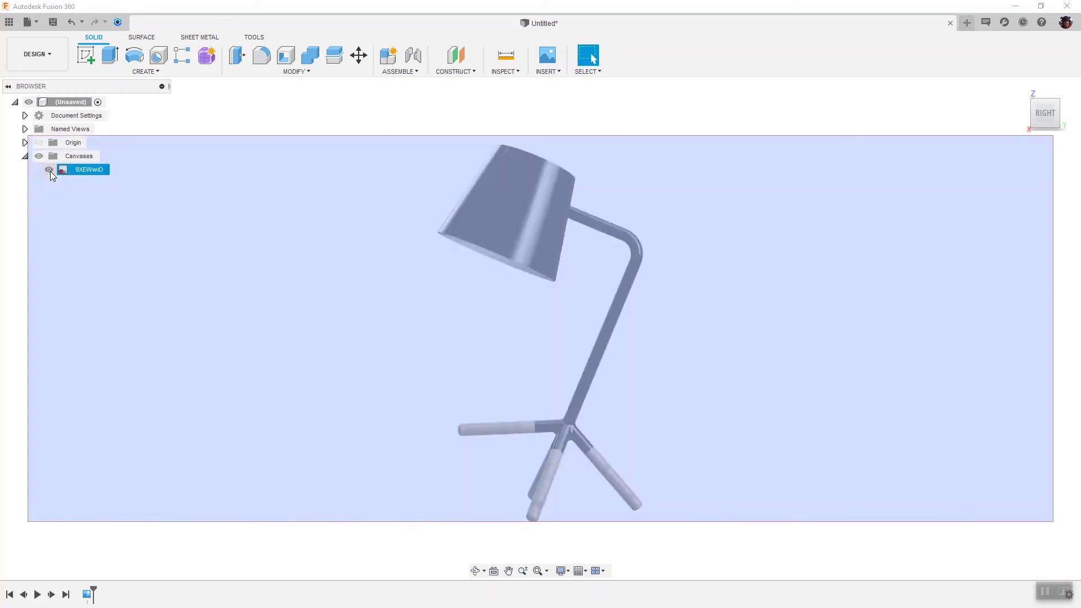
left_click(48, 170)
left_click(50, 171)
left_click(50, 171)
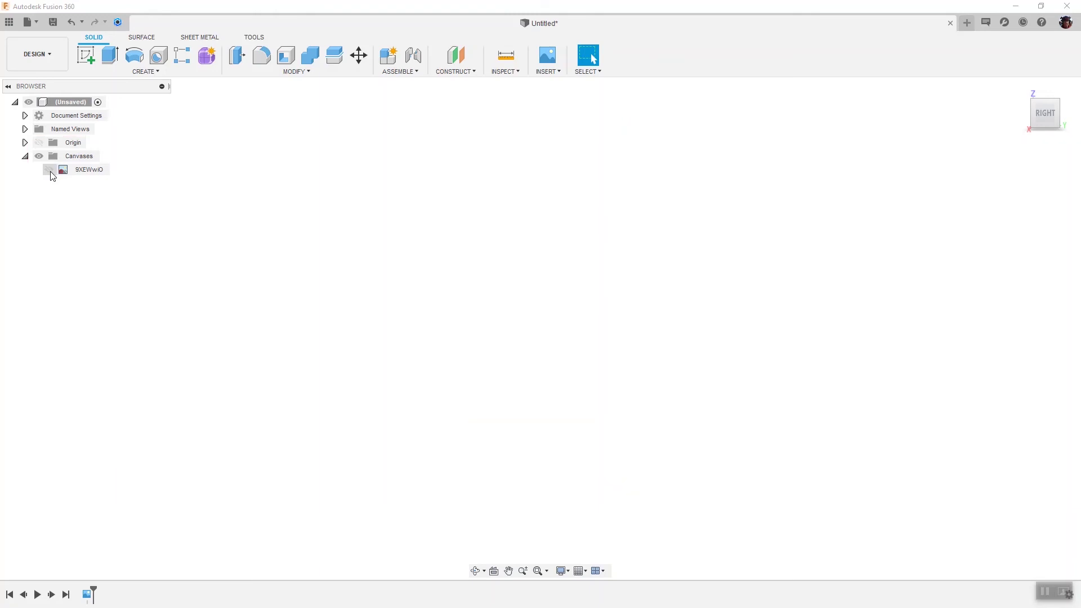
left_click(50, 171)
left_click(50, 171)
left_click(50, 171)
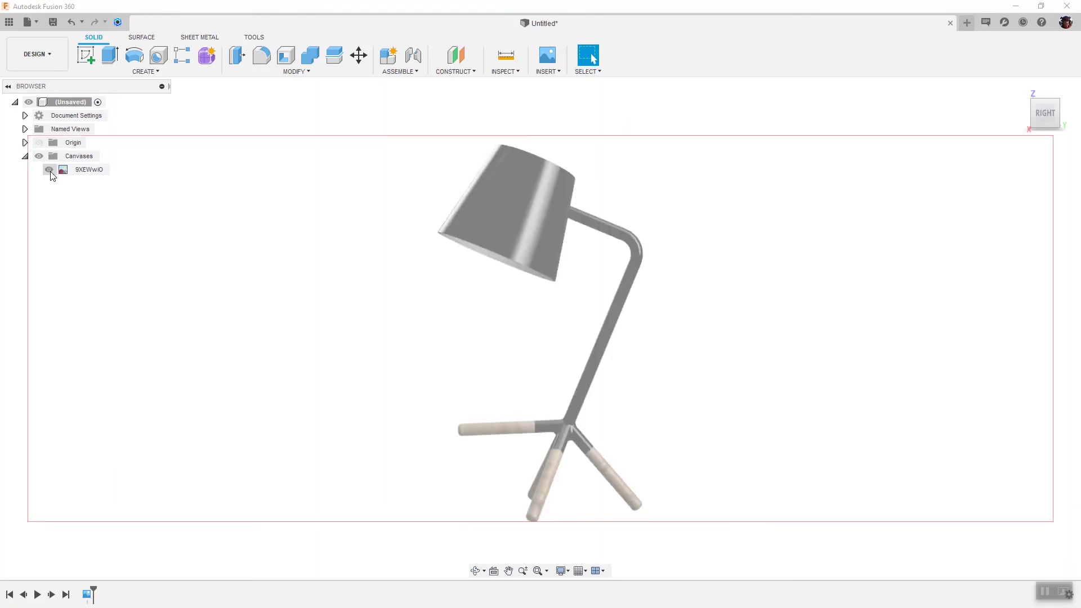
left_click(50, 171)
left_click(50, 171)
left_click(49, 171)
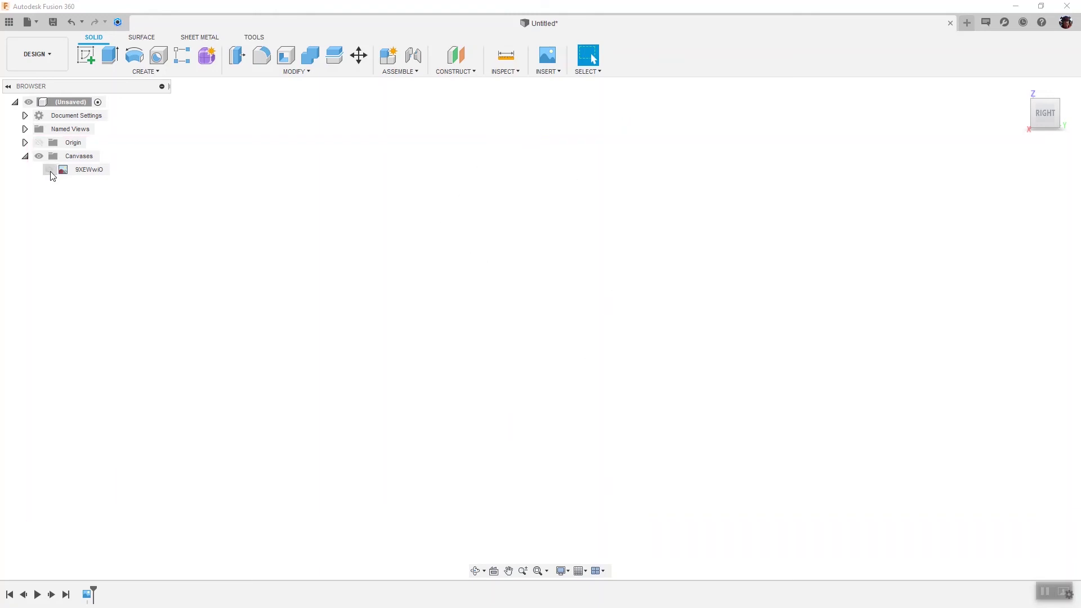
left_click(49, 171)
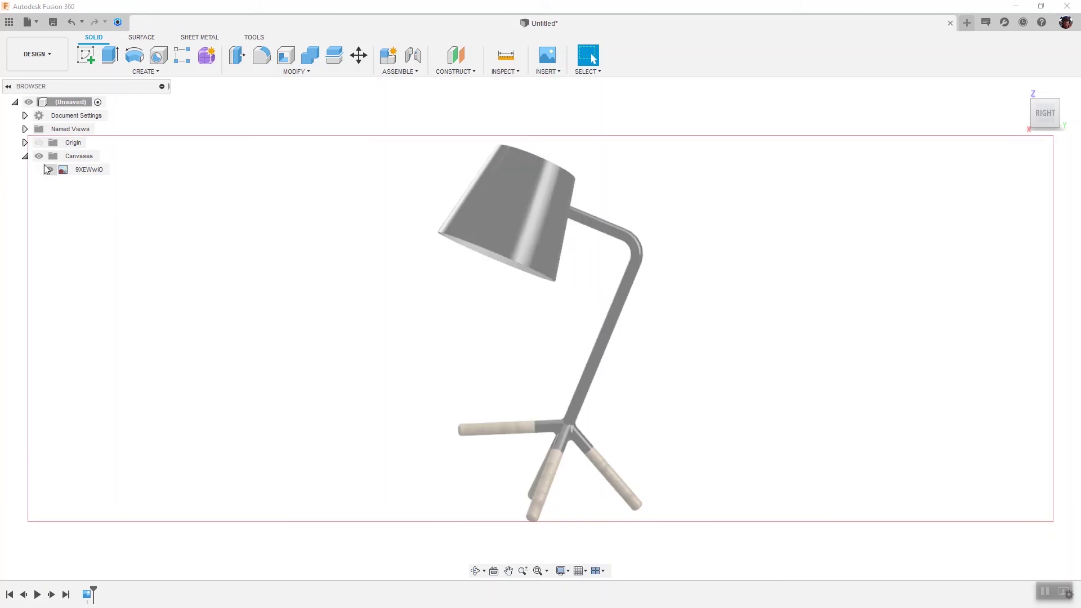
left_click(38, 157)
left_click(38, 156)
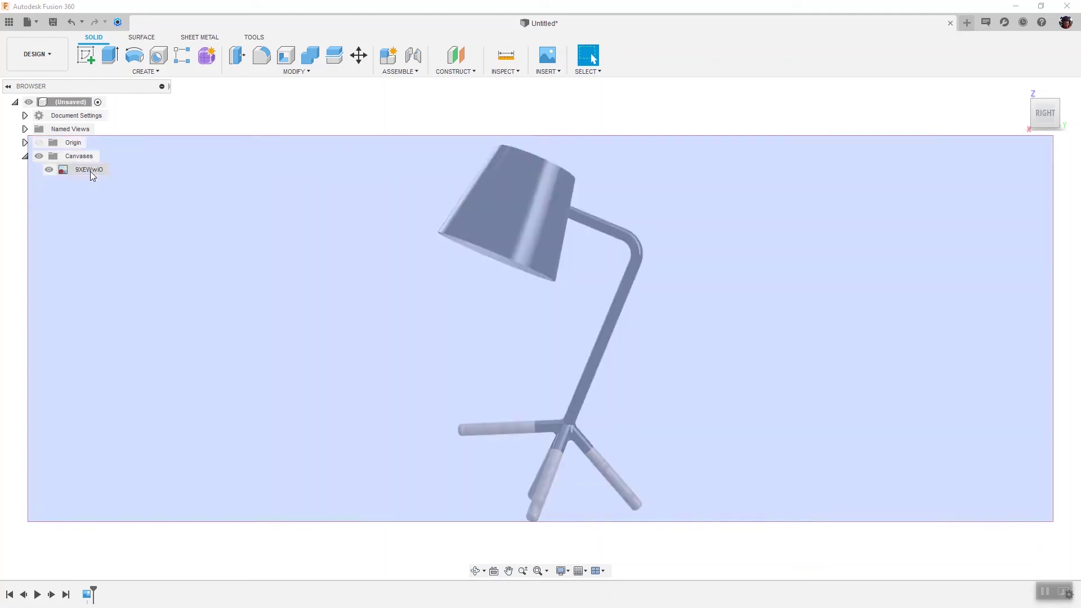
Step: Calibrate the 9XEWwiO canvas to 50 cm between the lampshade's highest point and the canvas's lower edge at foot level
left_click(89, 170)
right_click(92, 177)
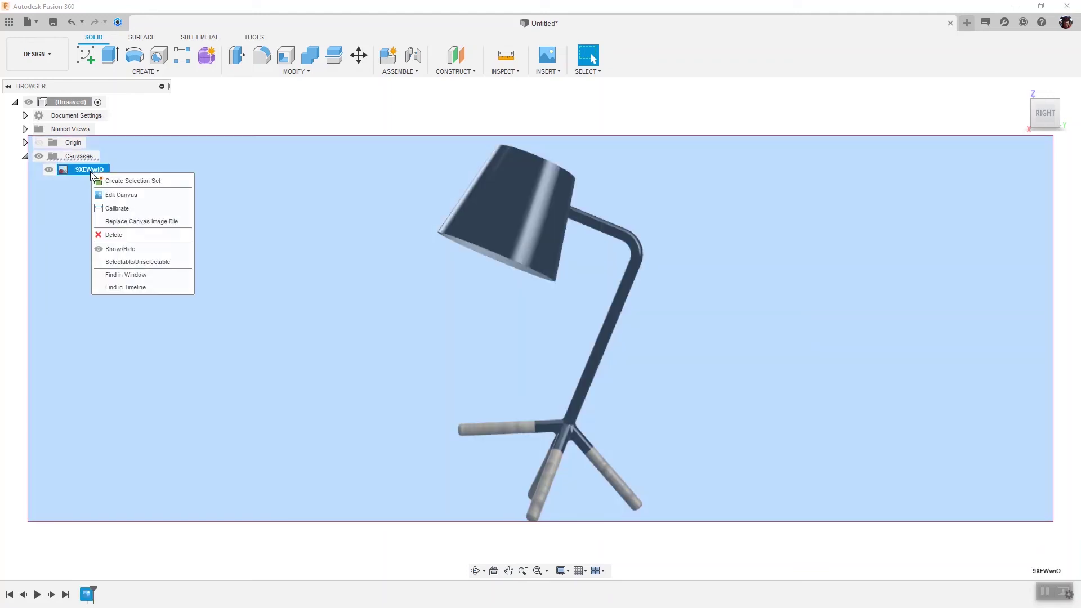
left_click(115, 209)
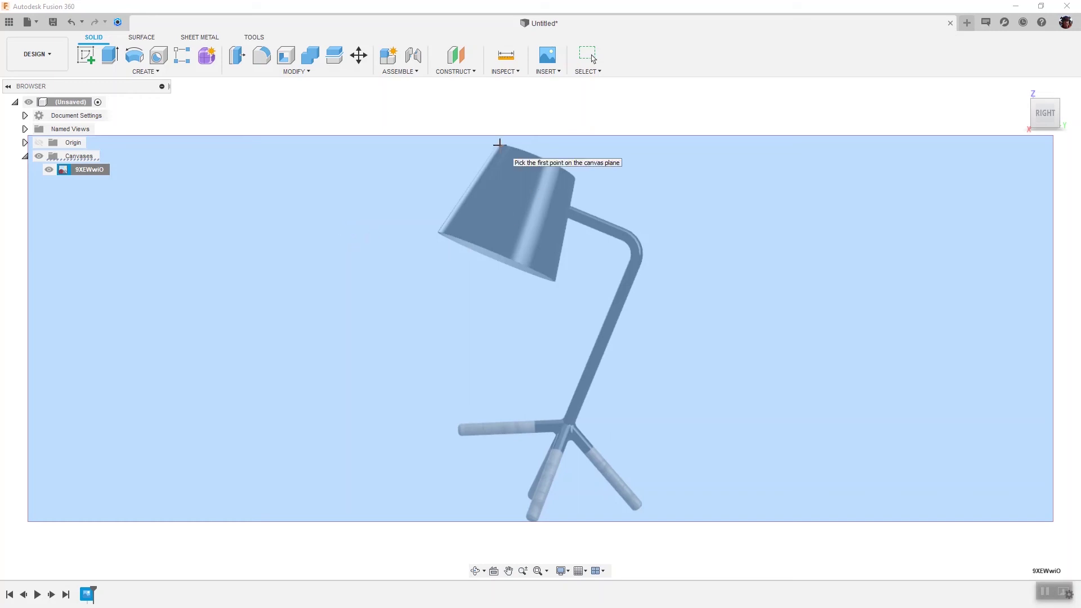
left_click(501, 144)
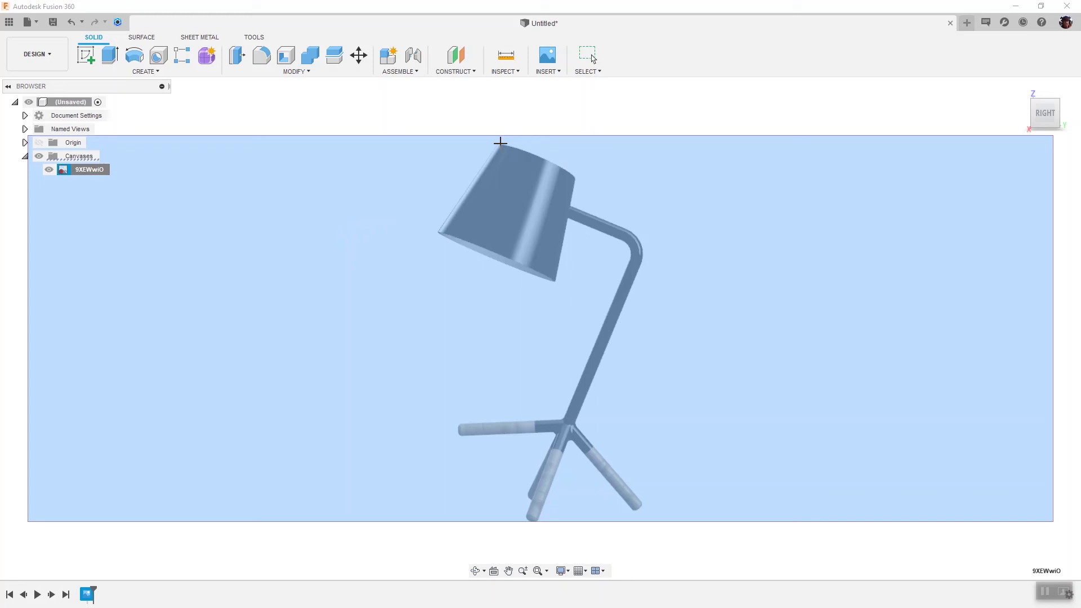
left_click(502, 144)
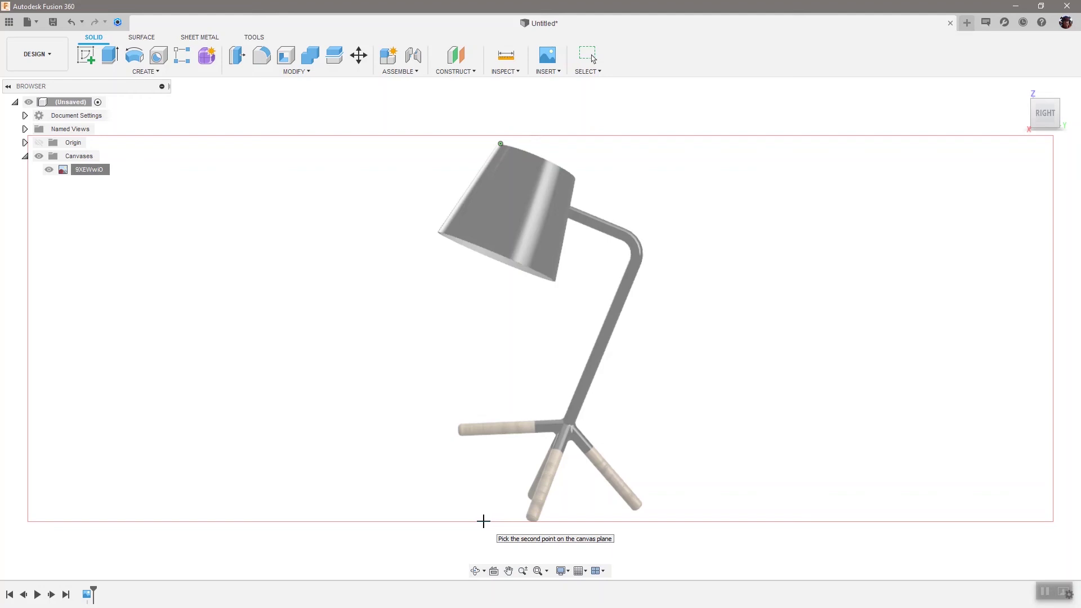
left_click(482, 521)
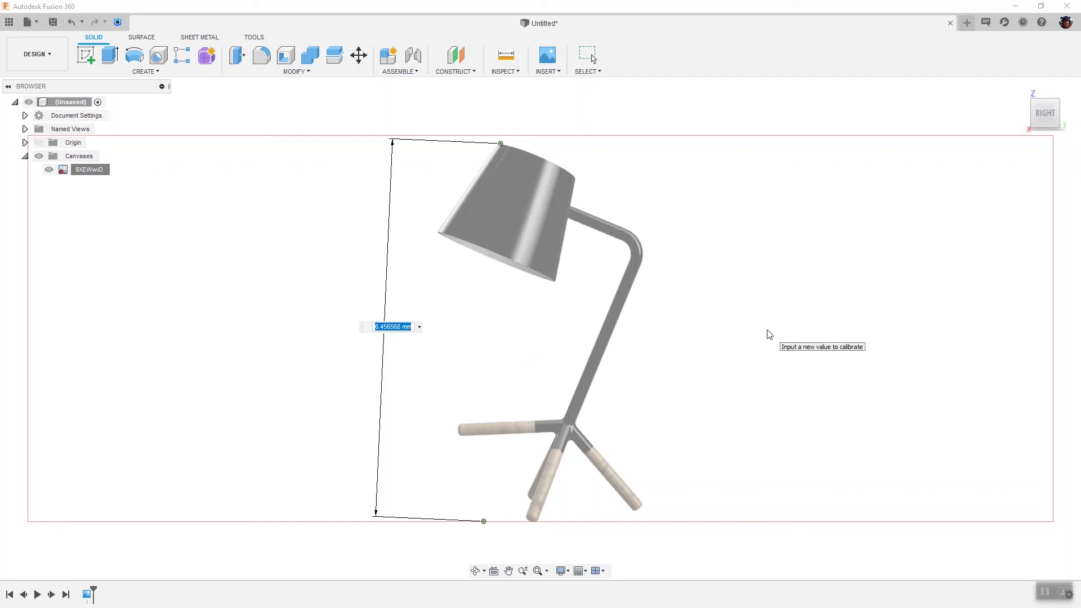
type("50cm")
key("Return")
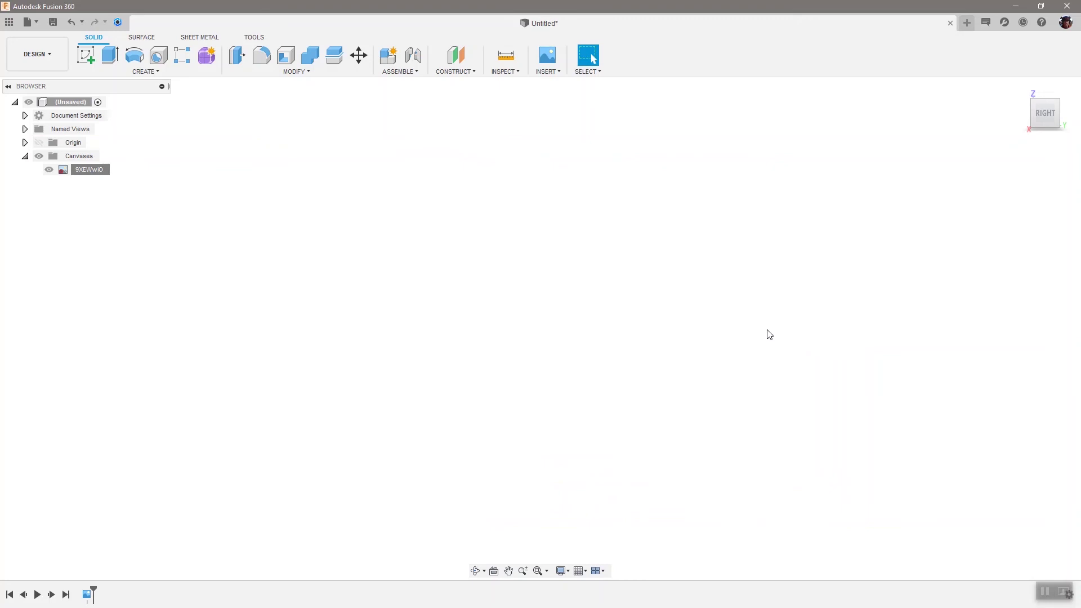
left_click(538, 572)
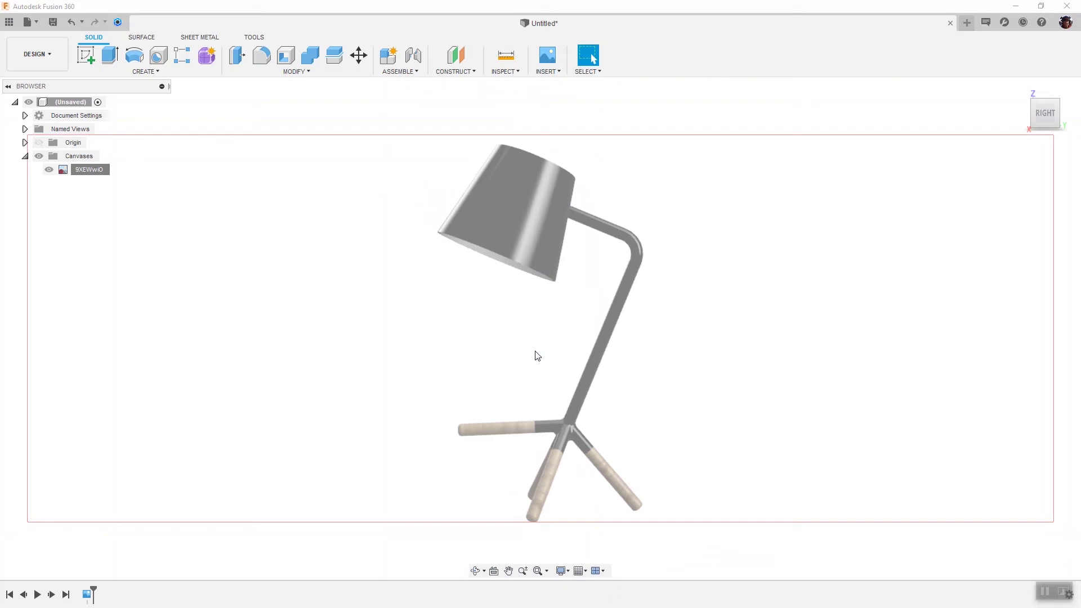
Step: Check the lamp's height by calibrating again from the lampshade's highest point to foot level, leaving without a new value
right_click(94, 170)
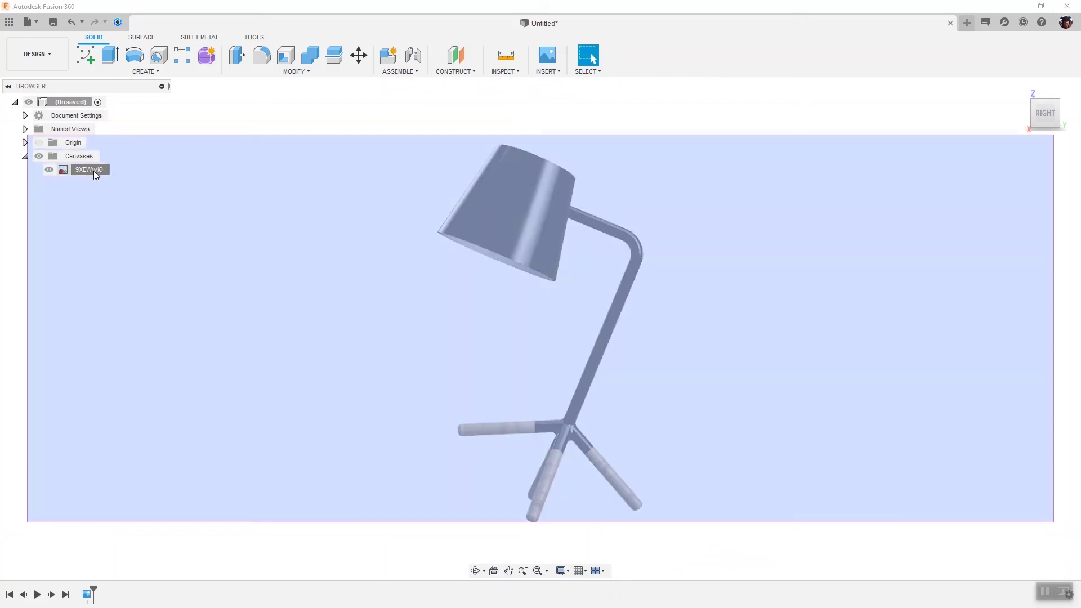
left_click(126, 207)
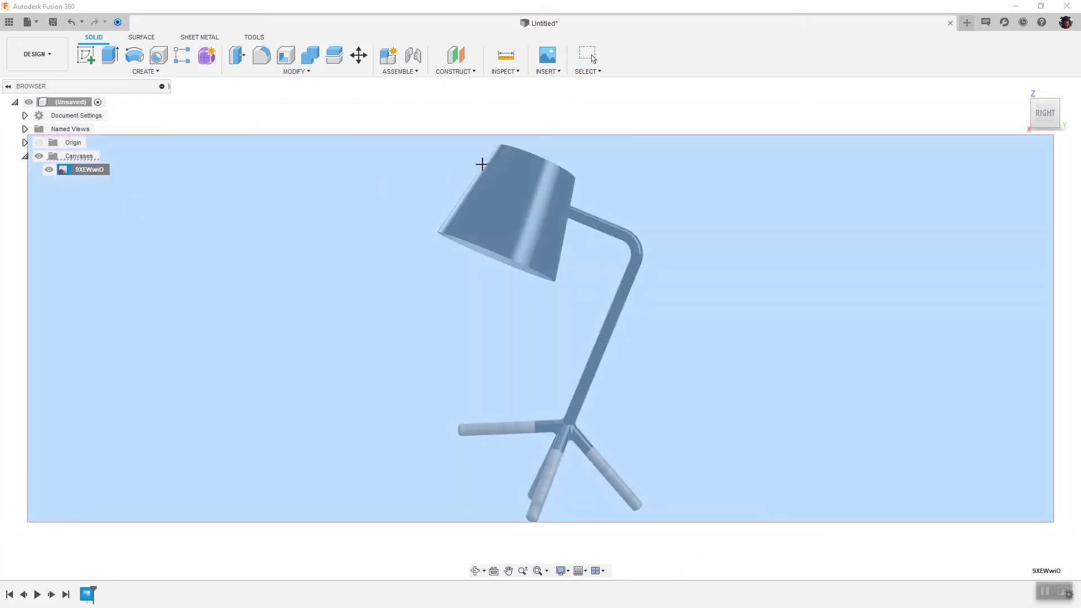
left_click(499, 143)
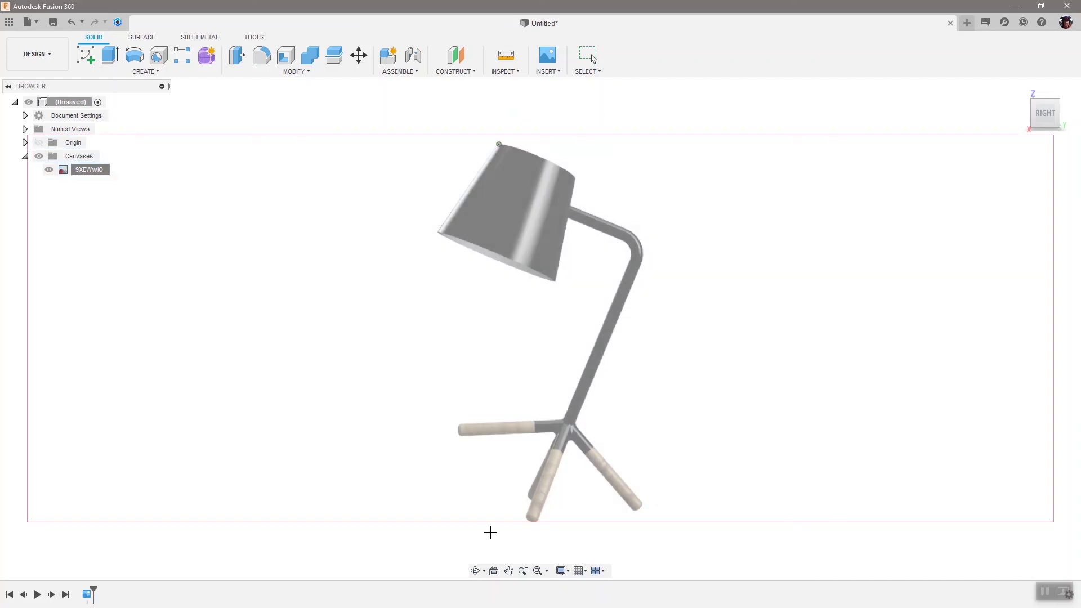
left_click(487, 523)
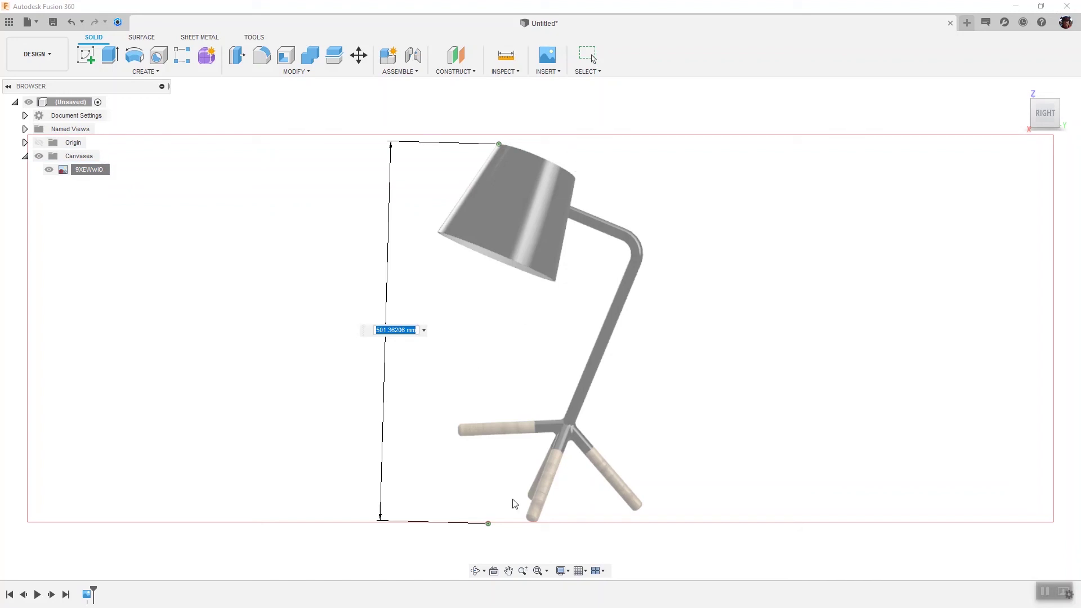
left_click(484, 440)
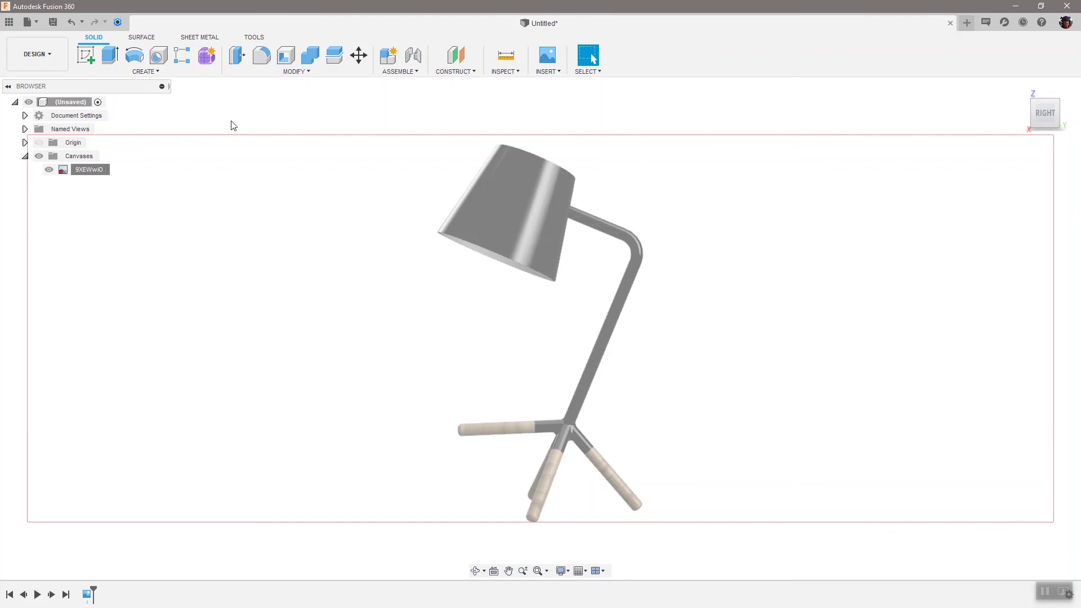
Step: Show the origin and examine its planes against the lamp canvas from a tilted angle, ending in the Right view
left_click(39, 142)
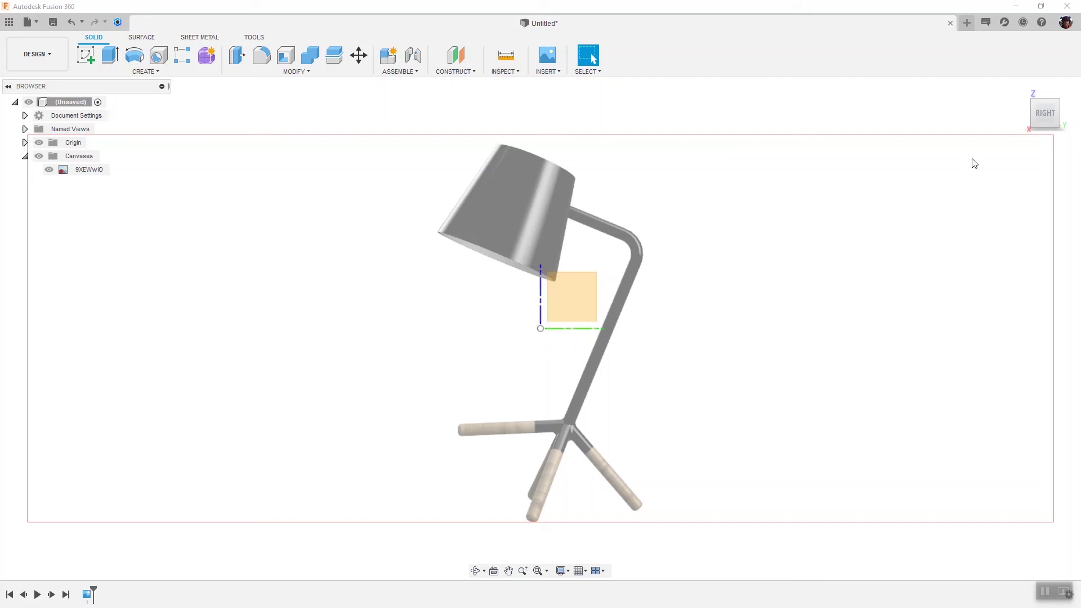
left_click_drag(1044, 118, 1037, 122)
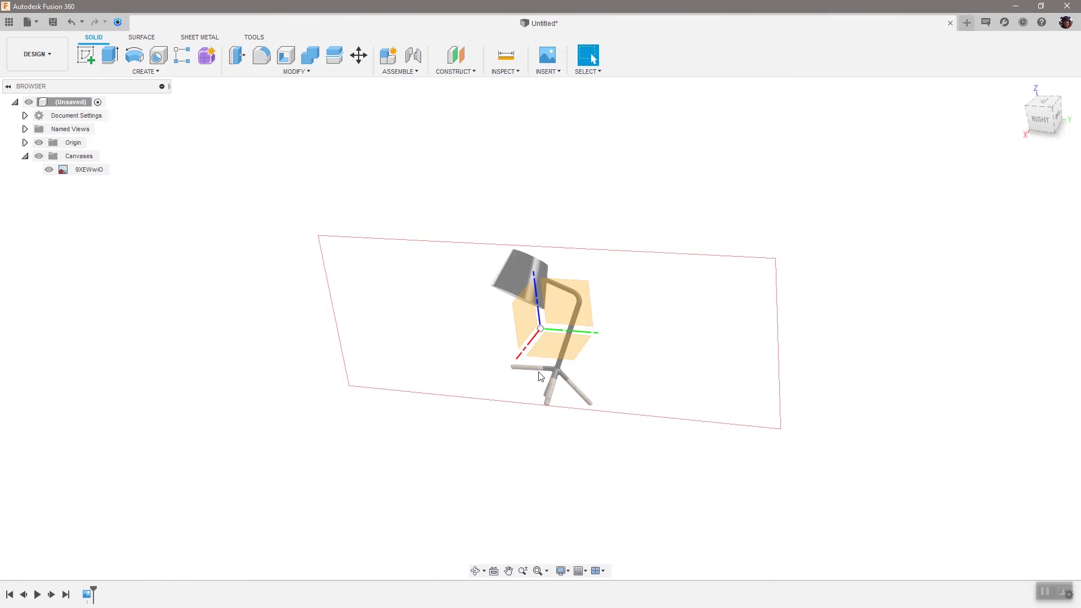
left_click(1041, 120)
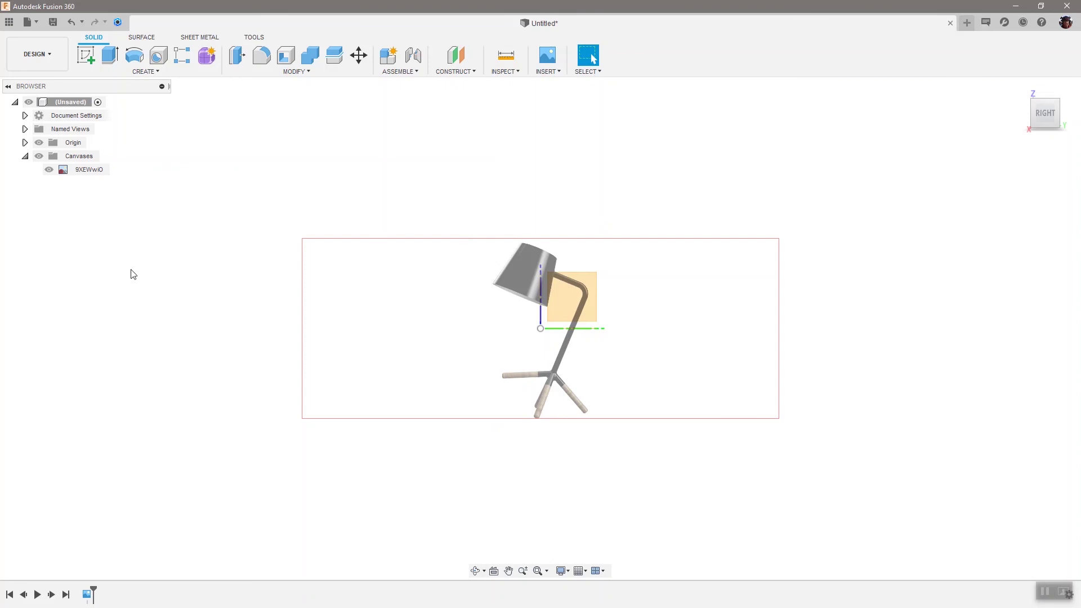
Step: Edit the 9XEWwiO canvas and raise it until the lamp's lowest foot rests at the level of the origin point
left_click(86, 172)
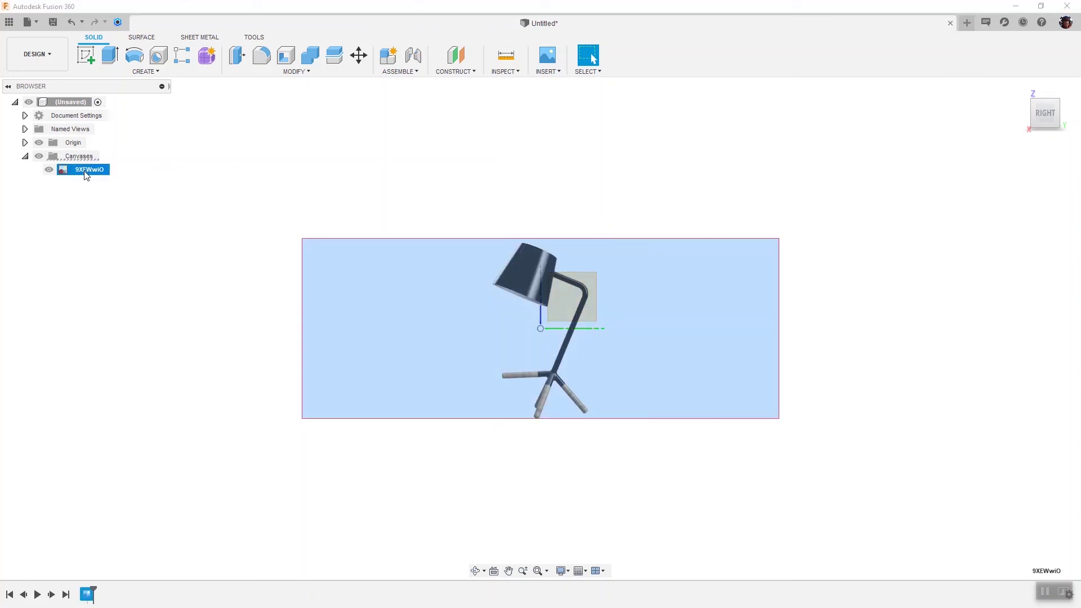
right_click(86, 175)
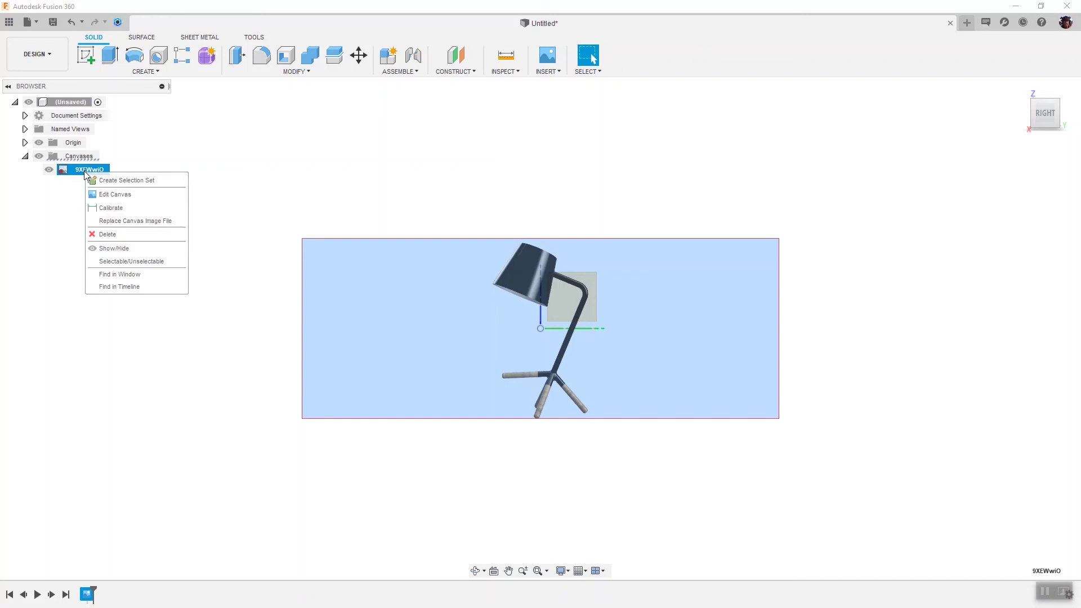
left_click(113, 195)
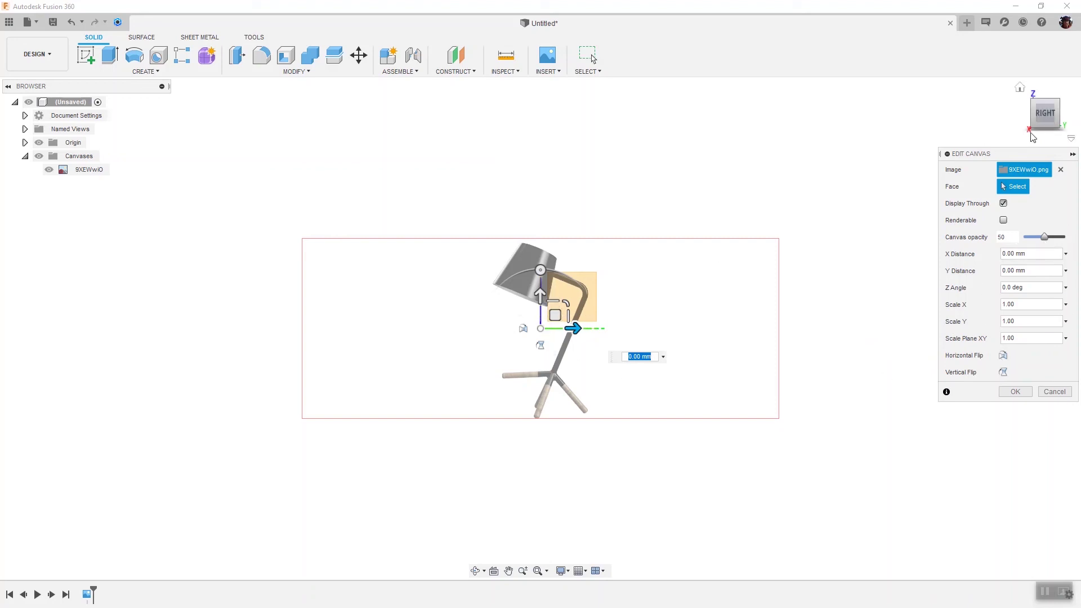
left_click_drag(1039, 114, 779, 207)
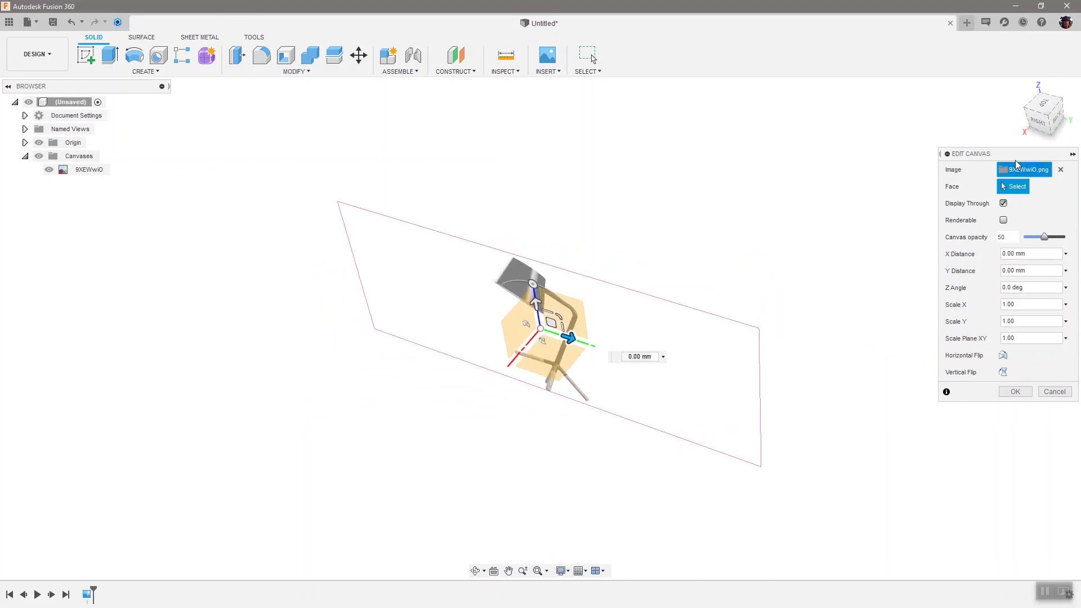
left_click(1040, 121)
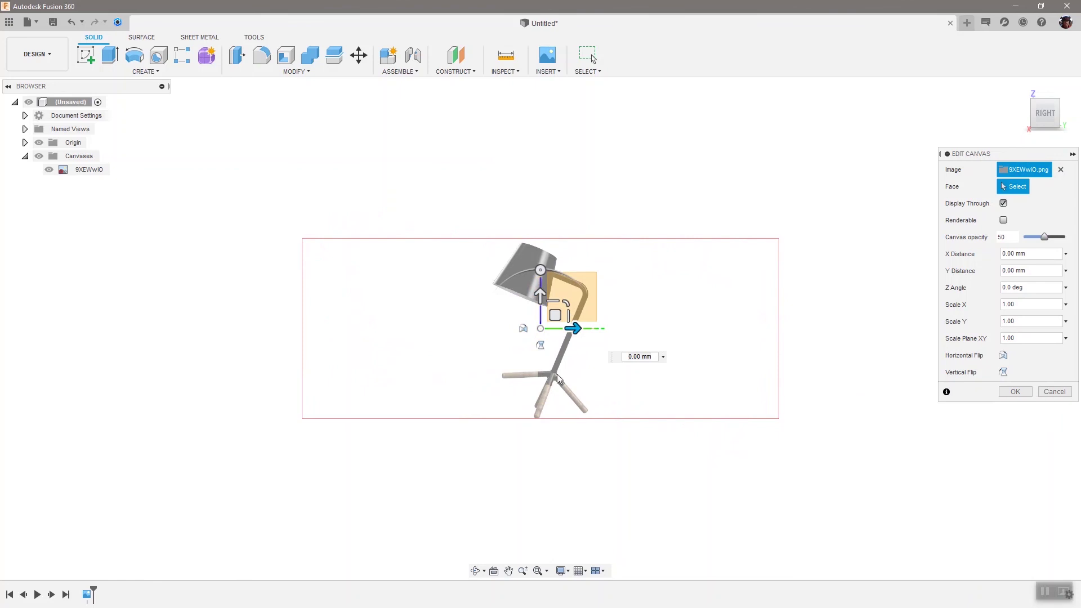
left_click_drag(574, 330, 588, 349)
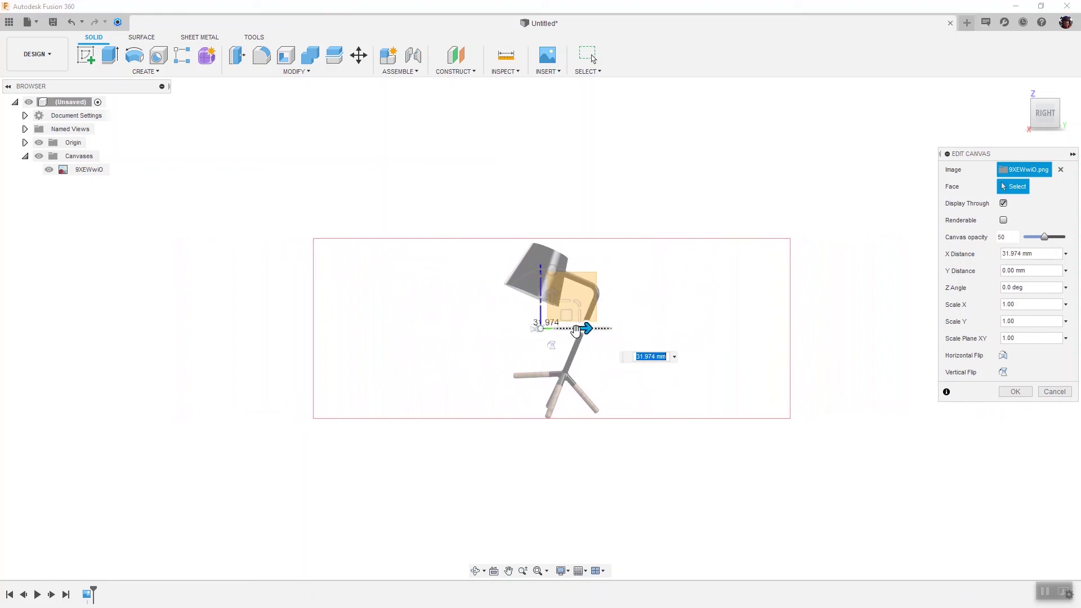
left_click_drag(552, 293, 607, 191)
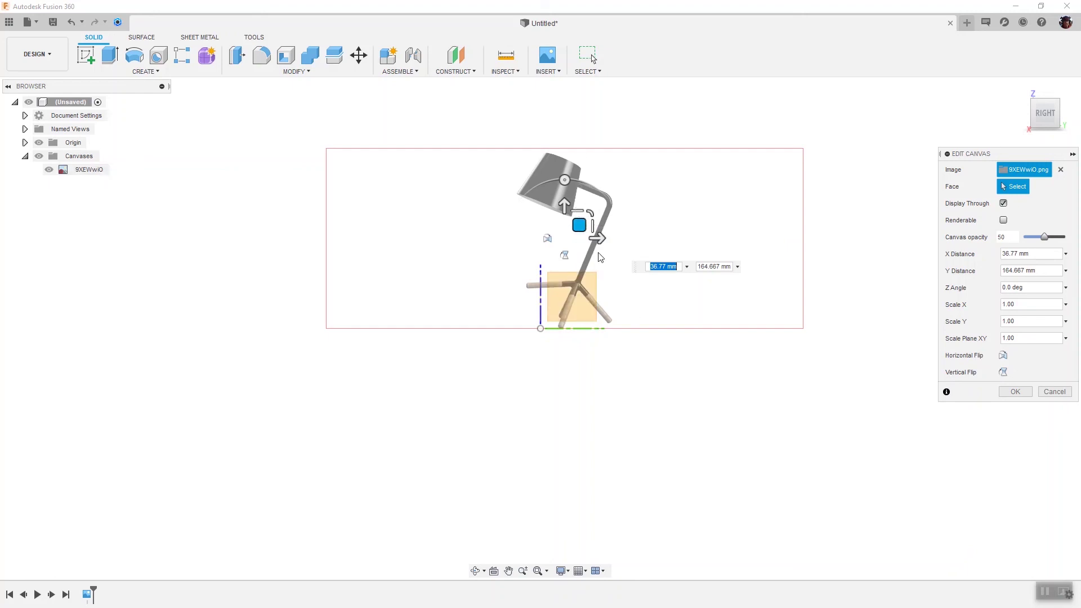
Step: Shift the canvas to an X distance of about -104.17 mm, lining up the leg joint with the origin's vertical axis, and apply the edit
left_click_drag(600, 238, 564, 234)
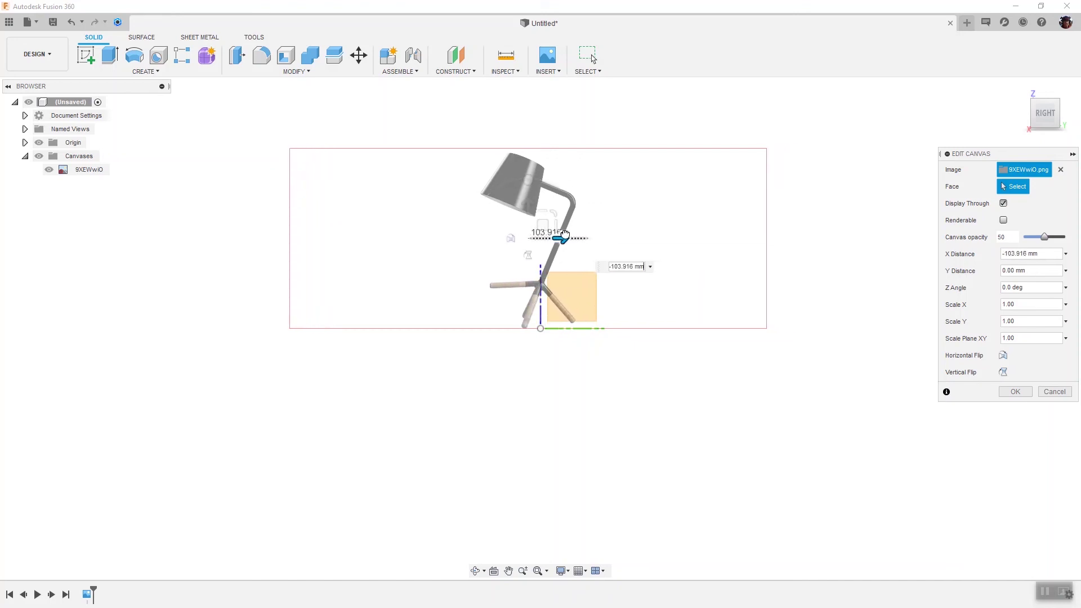
left_click_drag(563, 234, 565, 234)
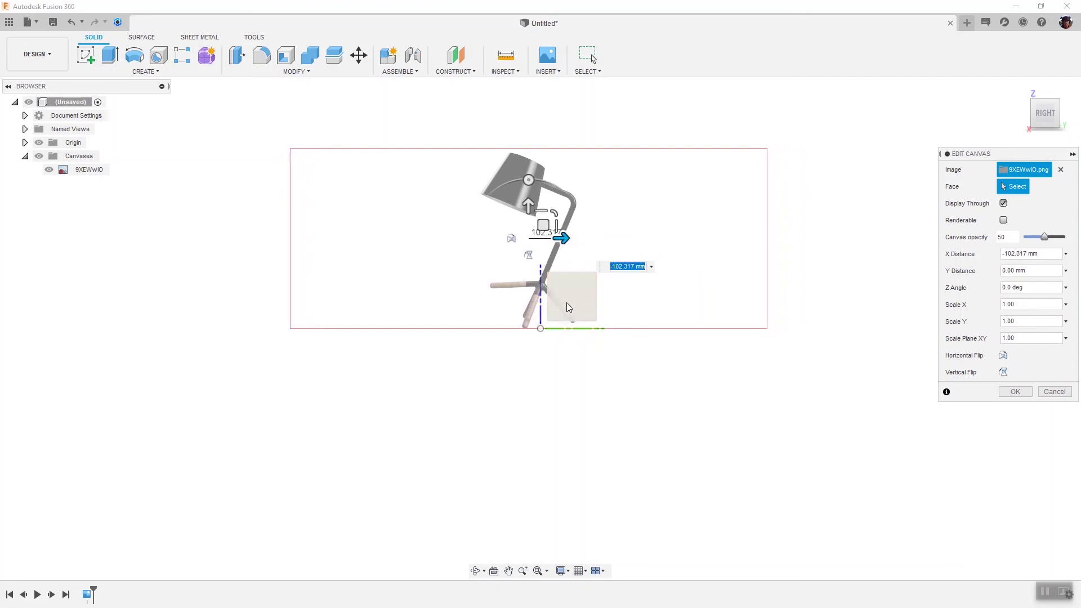
scroll(538, 318, "down", 2)
scroll(536, 320, "up", 4)
scroll(529, 319, "down", 4)
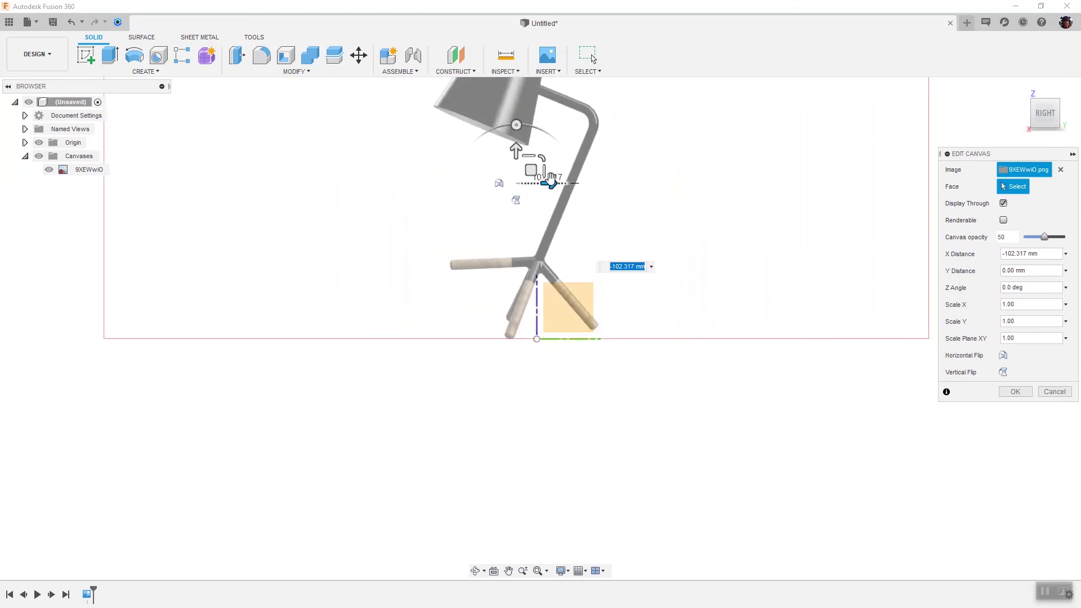
left_click_drag(554, 183, 552, 183)
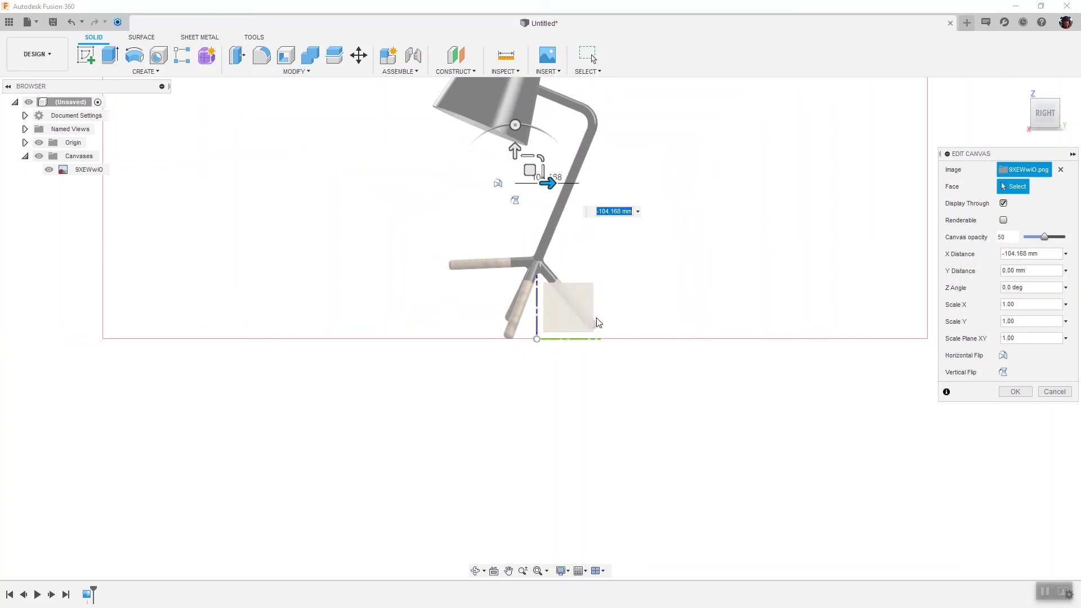
left_click(1015, 393)
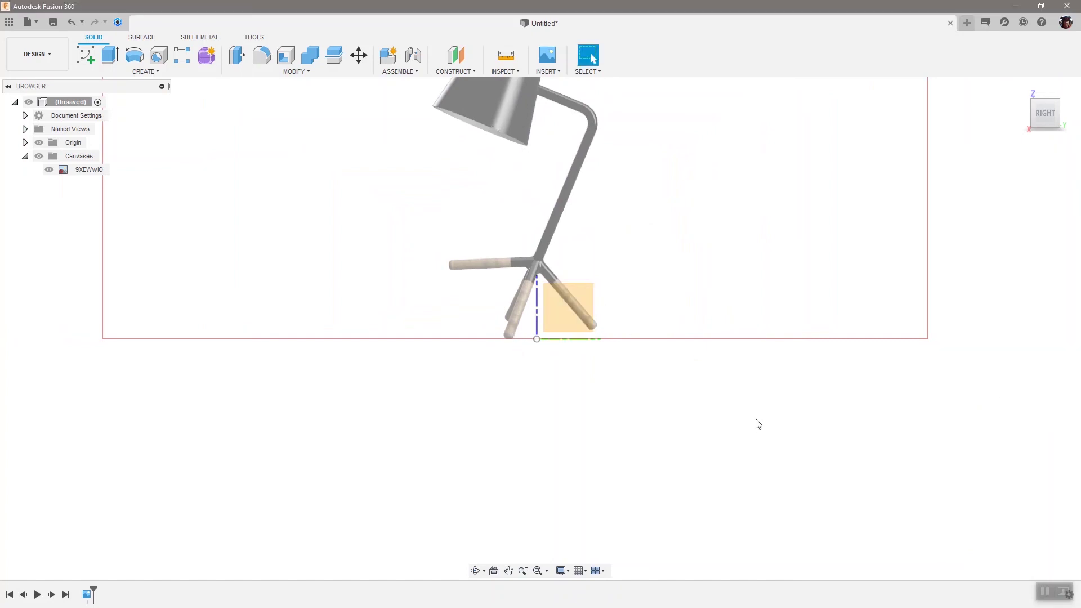
left_click(538, 571)
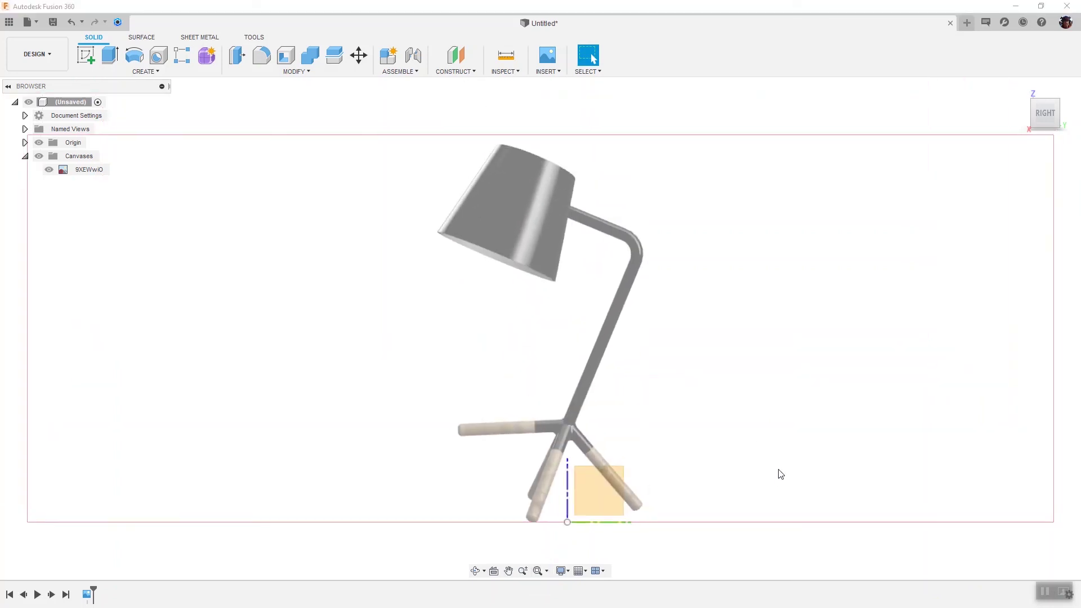